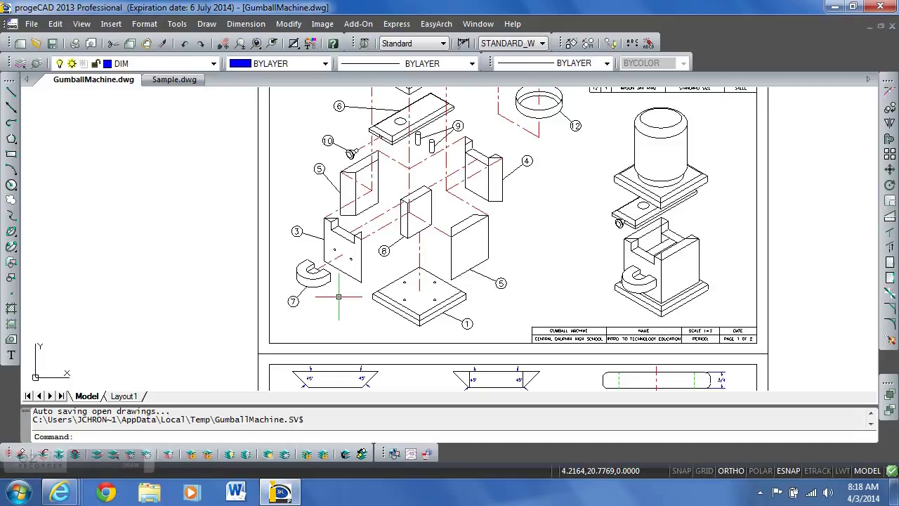
scroll(299, 281, up, 5)
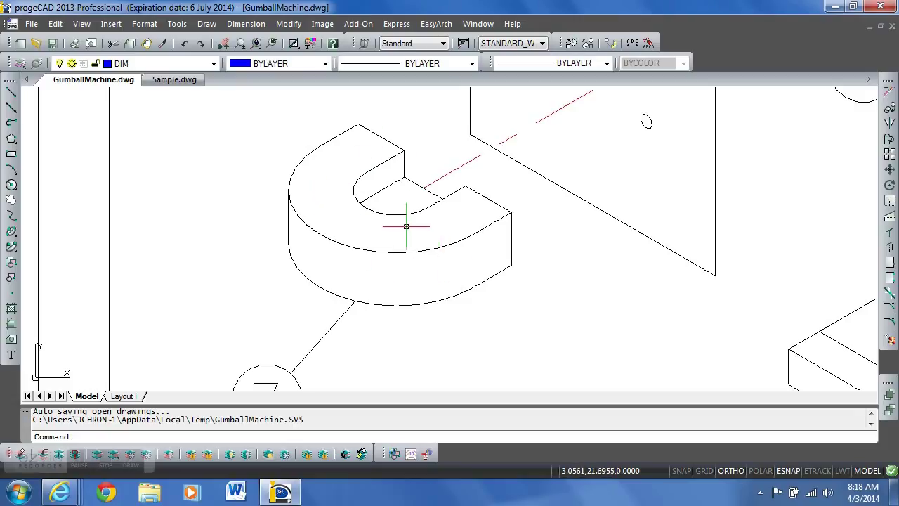
Look over GumballMachine.dwg, then switch to Sample.dwg with the dimensioned three-view drawing
scroll(390, 202, down, 2)
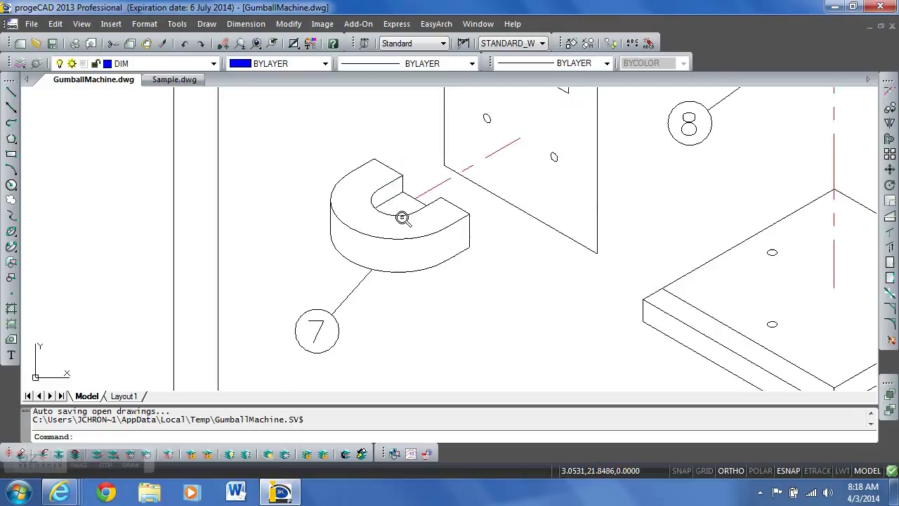
middle_drag(404, 219, 341, 255)
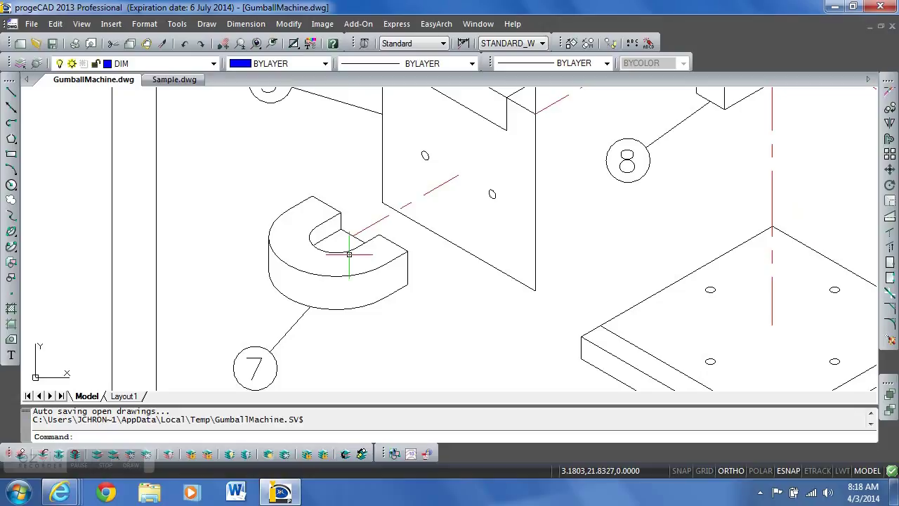
click(188, 81)
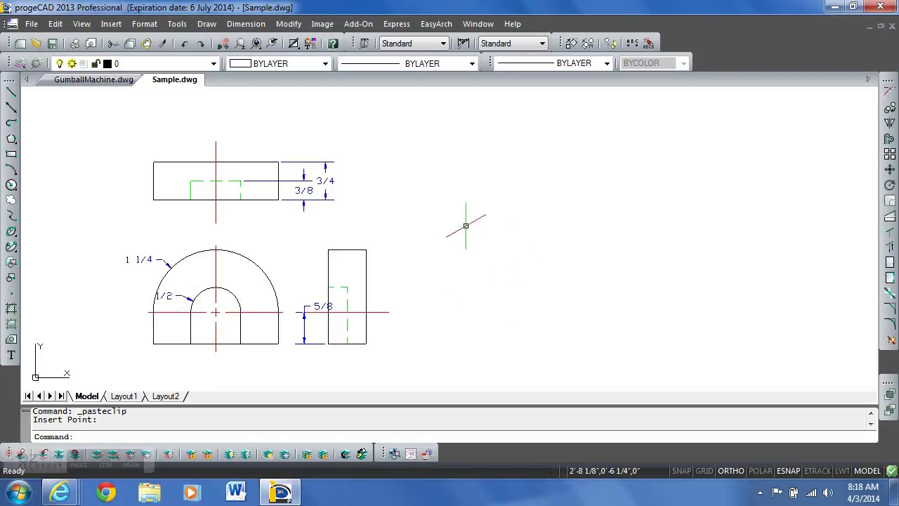
Cycle the isometric plane with F5 until the command line reads Isoplane (Left)
key(F5)
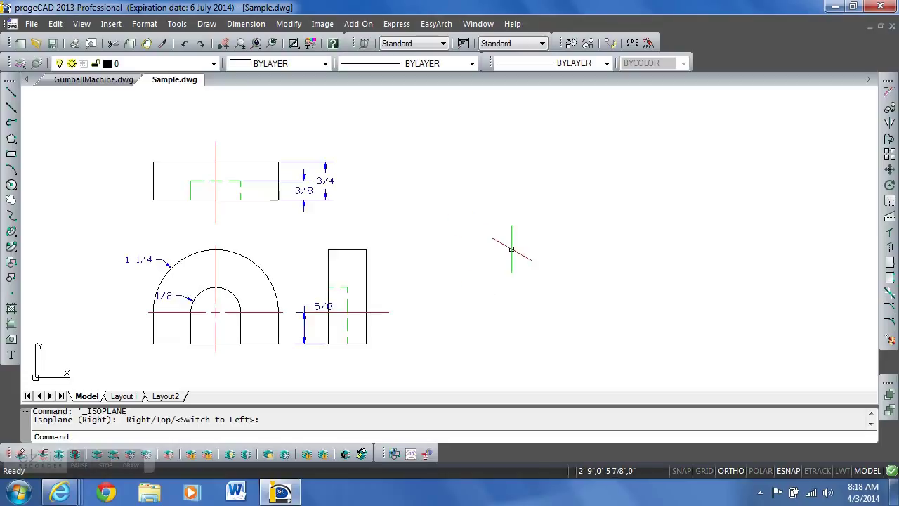
key(F5)
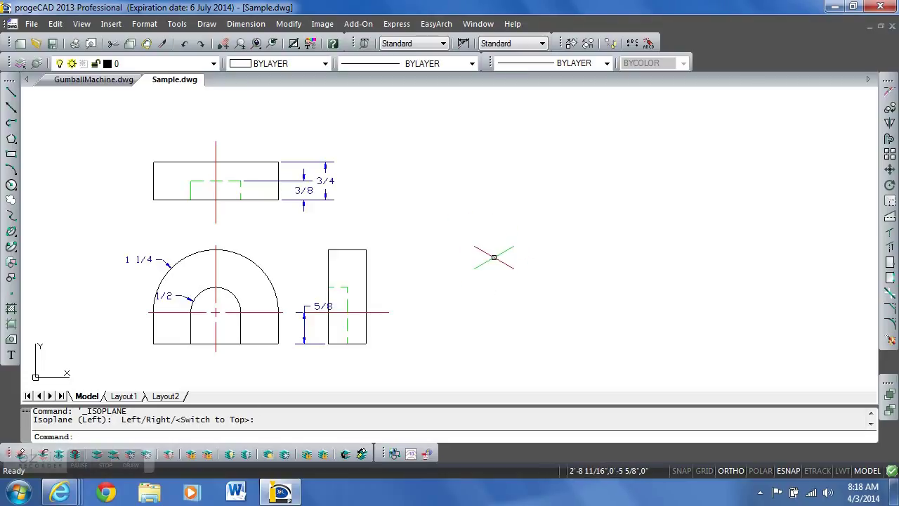
Draw an Ellipse Isocircle of radius 1.25 centred to the right of the views
click(12, 232)
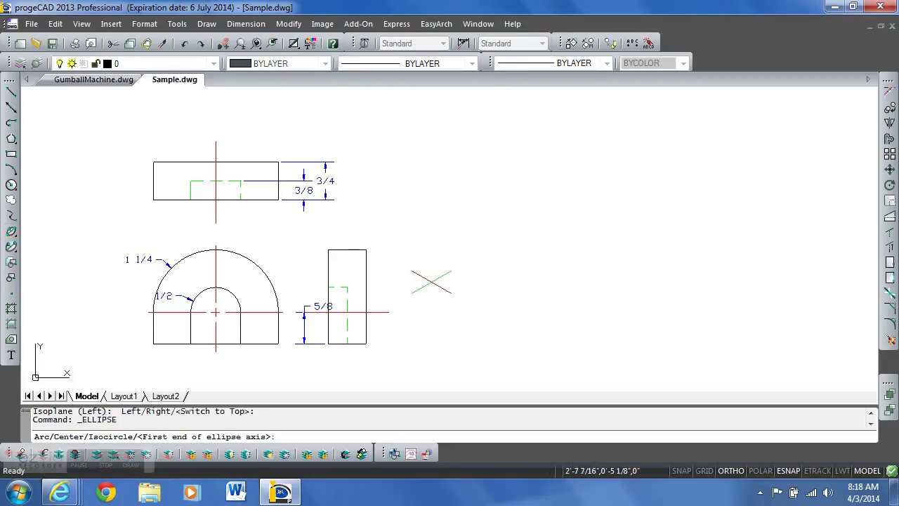
text(u)
key(Return)
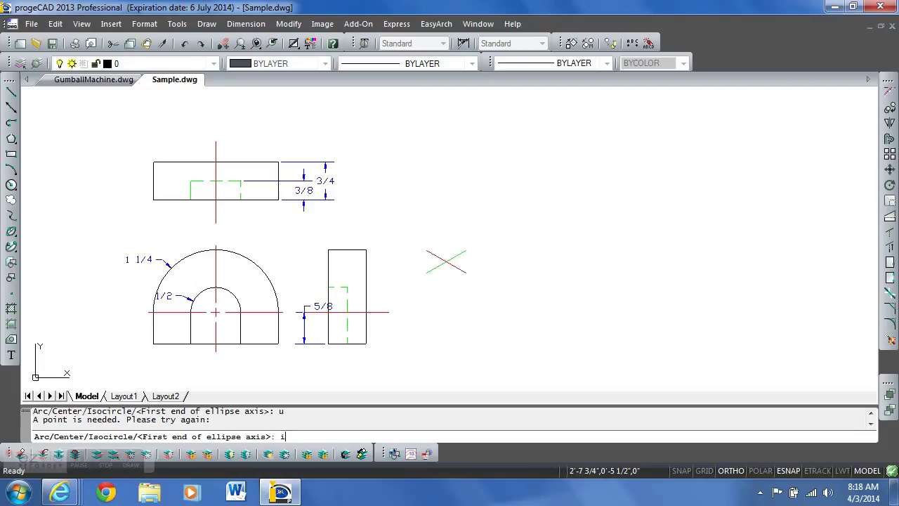
text(i)
key(Return)
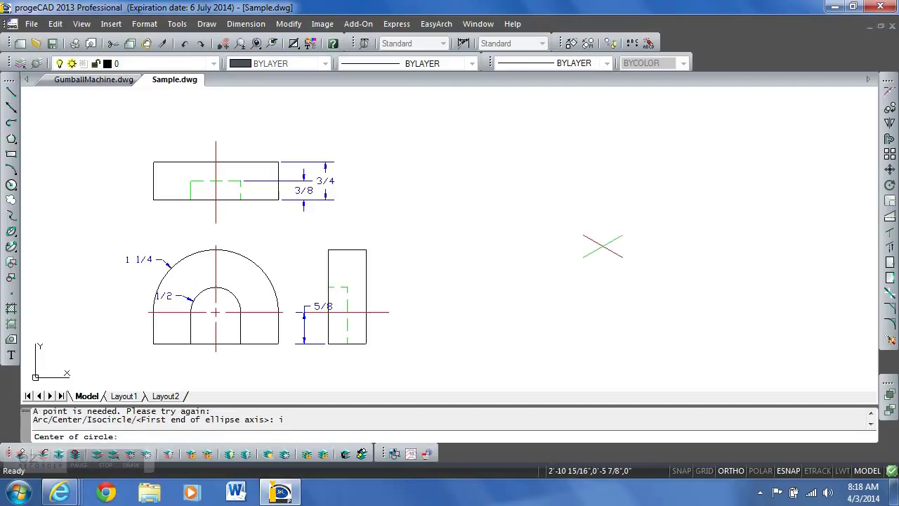
click(597, 233)
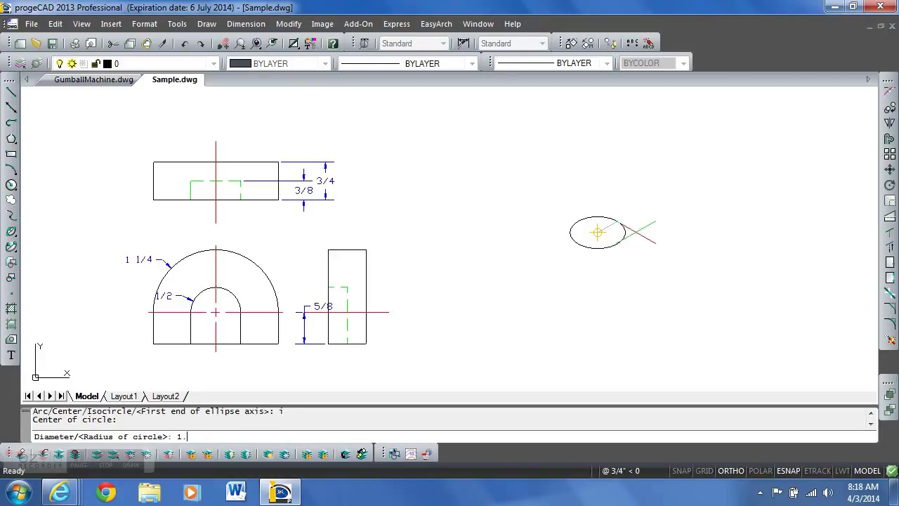
key(Return)
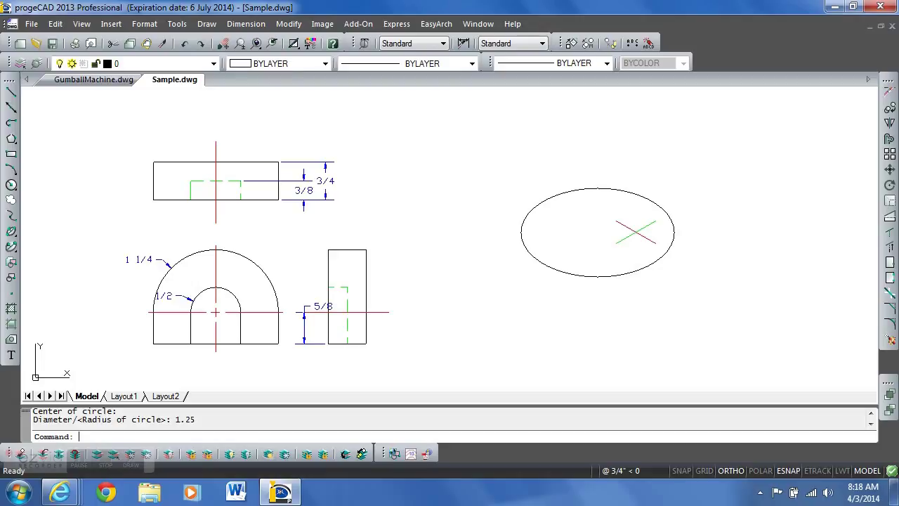
Enable entity snaps and draw a 0.5-radius isocircle concentric with the large one
double_click(787, 474)
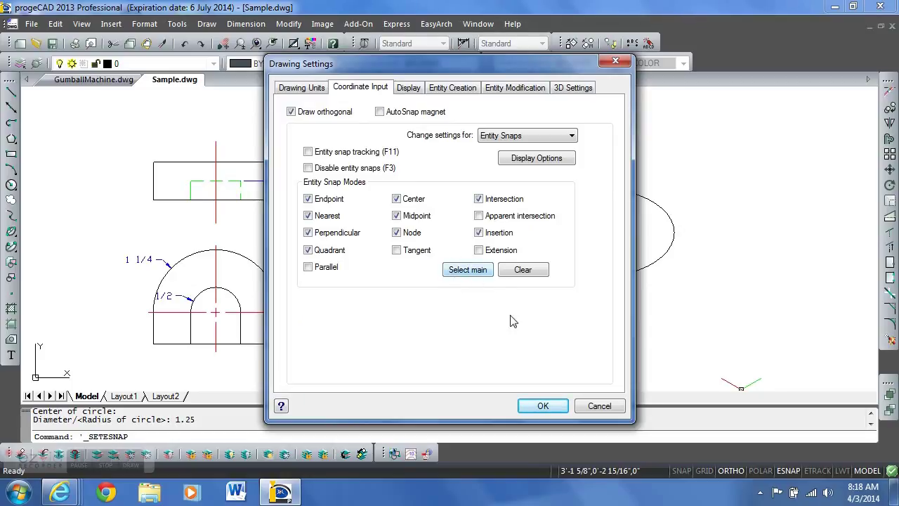
click(543, 408)
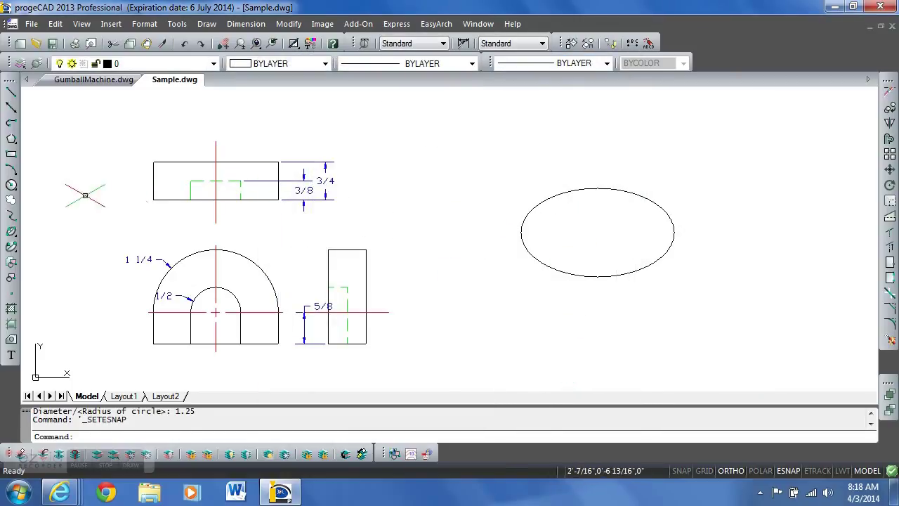
click(11, 236)
click(12, 231)
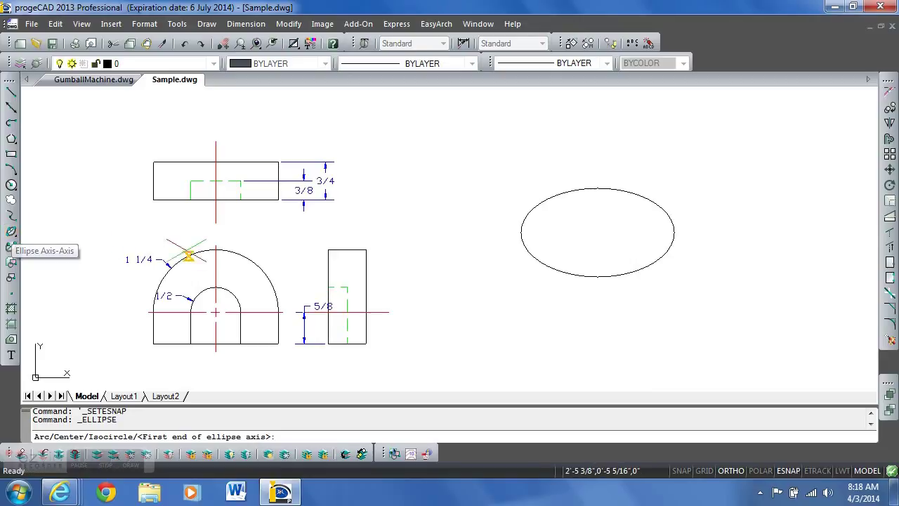
key(Return)
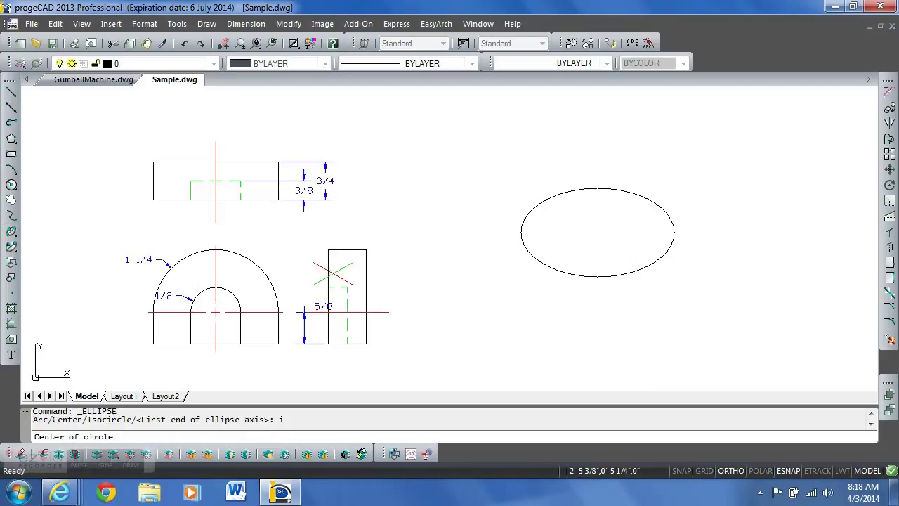
click(597, 231)
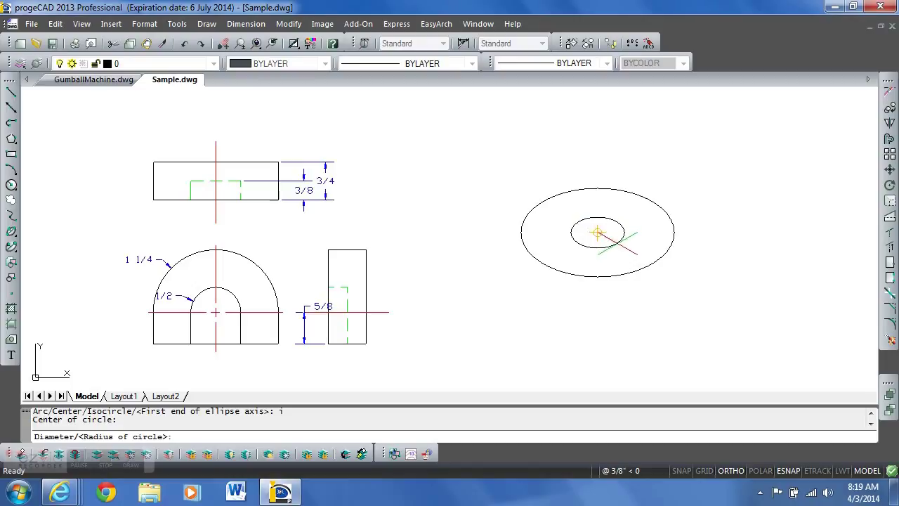
text(.5)
key(Return)
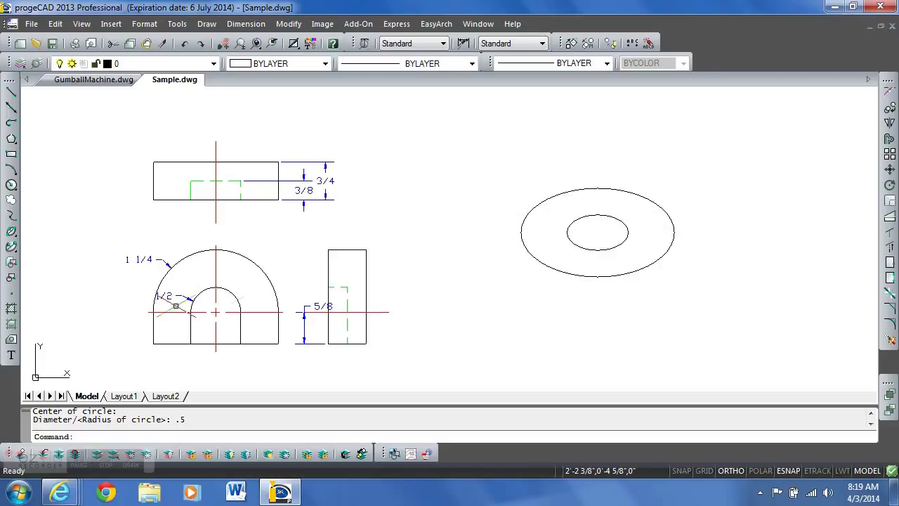
Draw two construction lines from the isocircles' centre, one up-left and one past the lower right
click(11, 92)
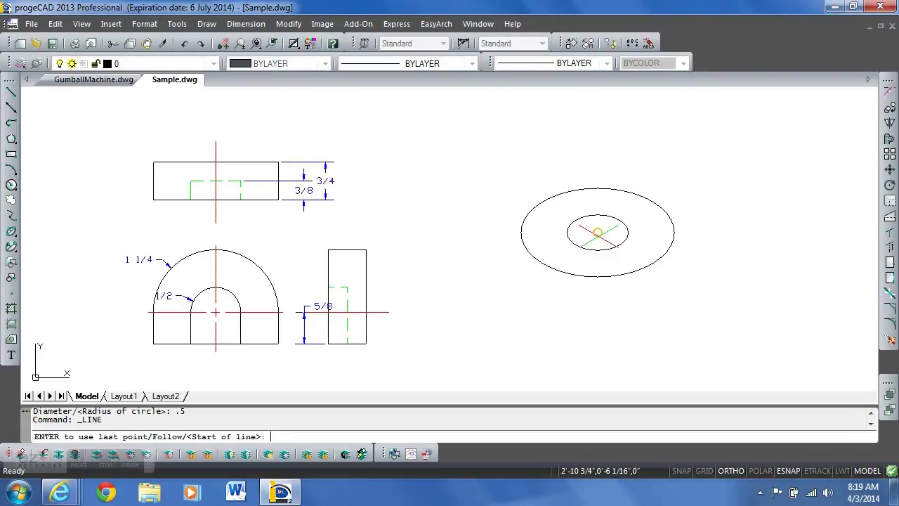
click(597, 232)
click(507, 181)
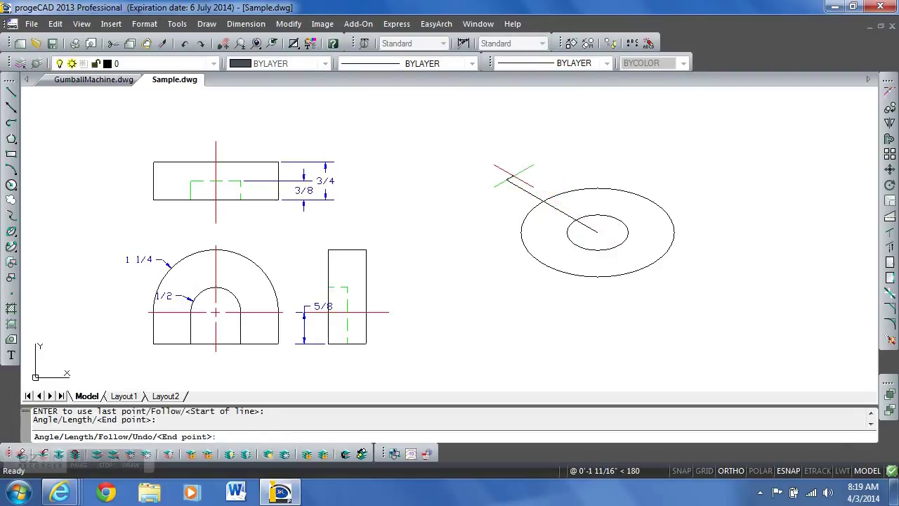
key(Return)
click(10, 92)
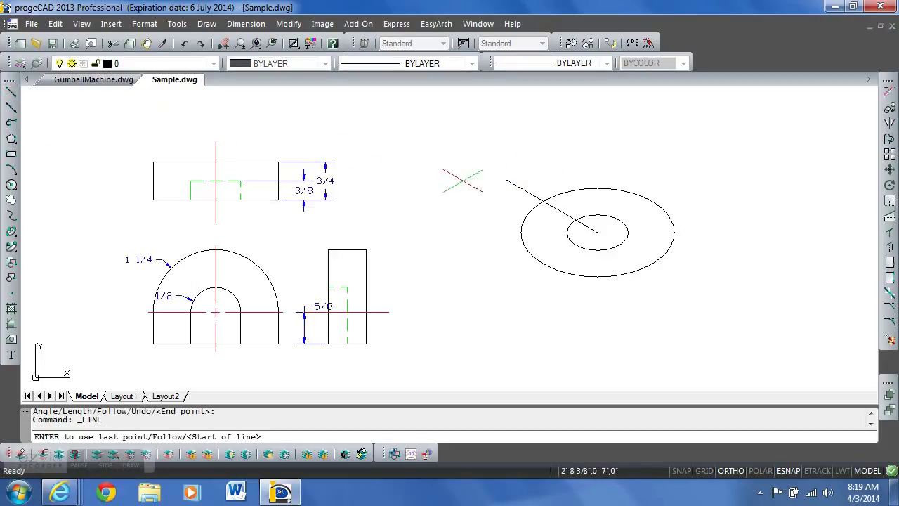
click(598, 232)
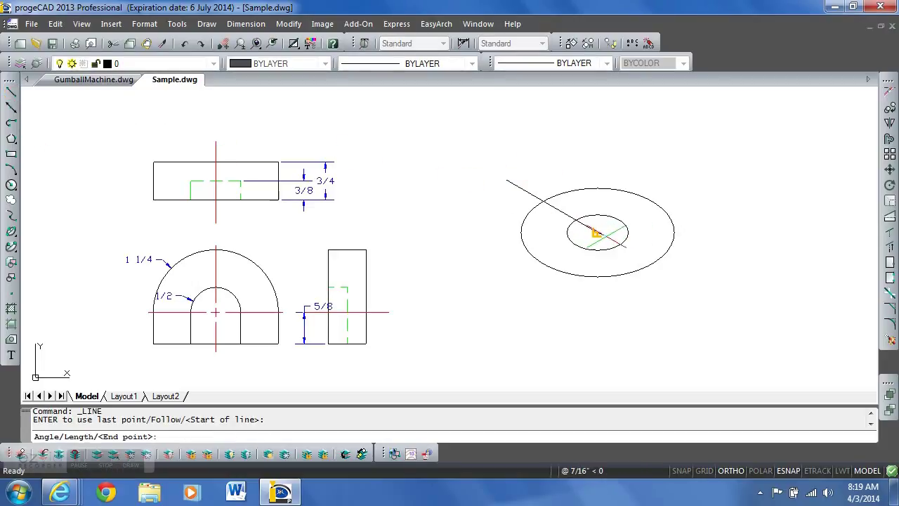
click(677, 277)
key(Return)
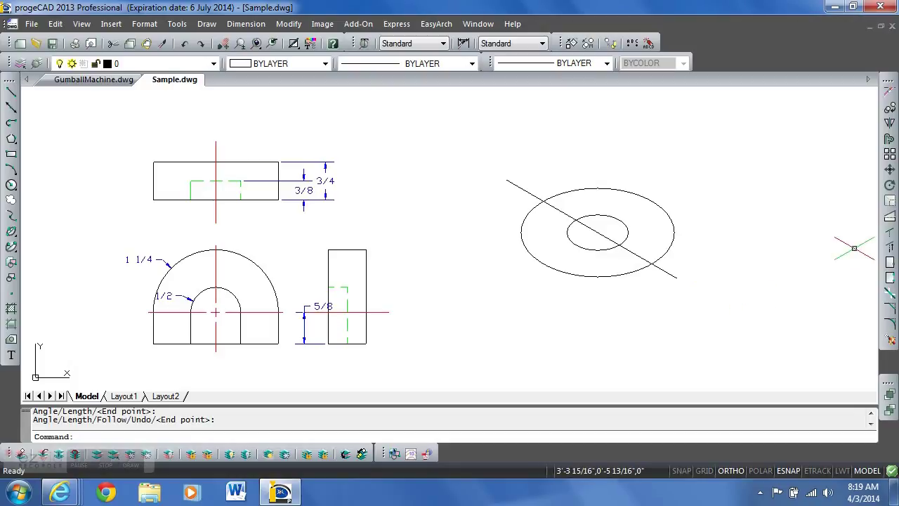
Trim the upper arcs off both isocircles, then erase the diagonal construction line
click(890, 238)
key(Return)
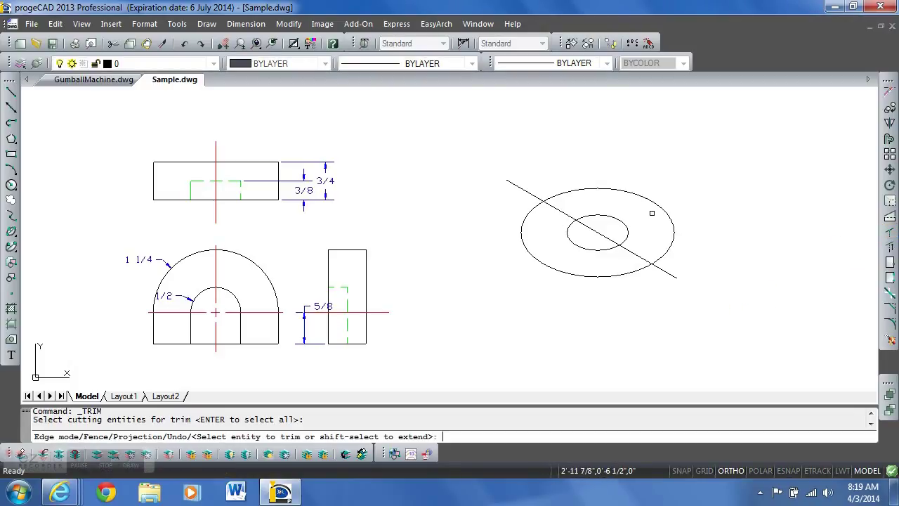
click(662, 209)
click(611, 218)
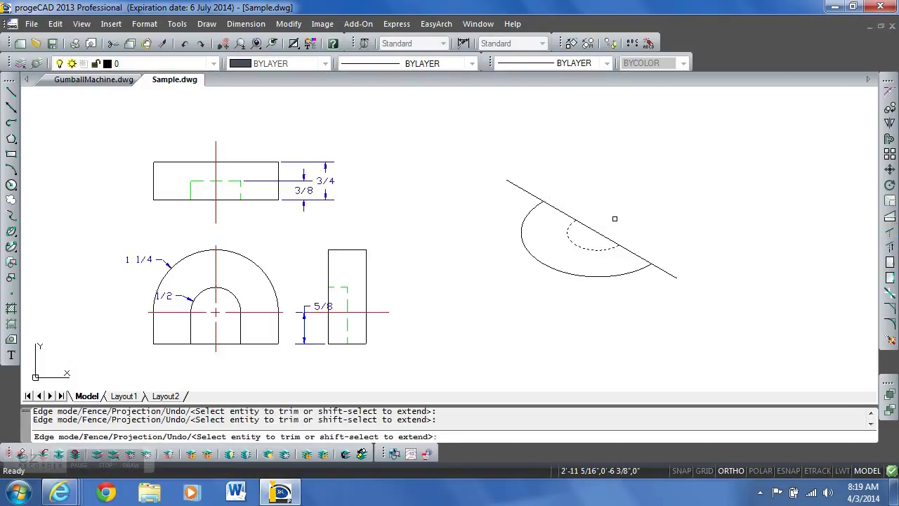
key(Return)
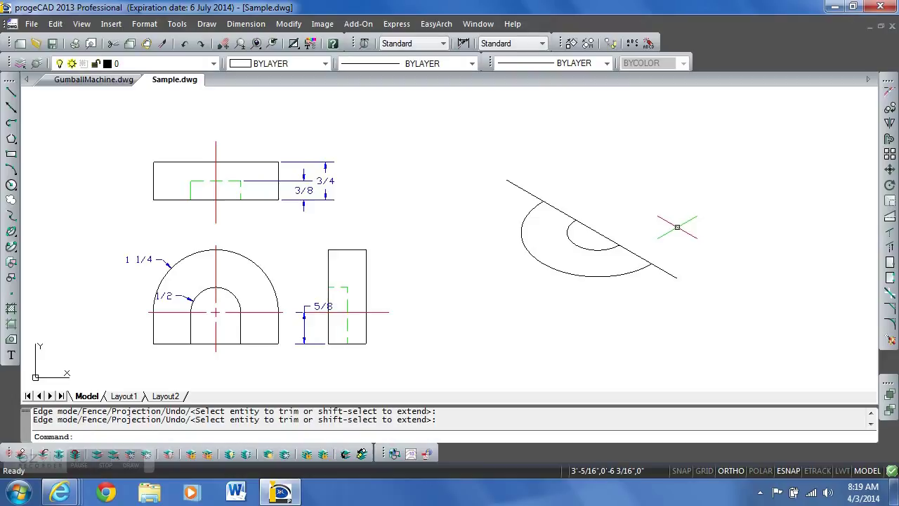
click(666, 271)
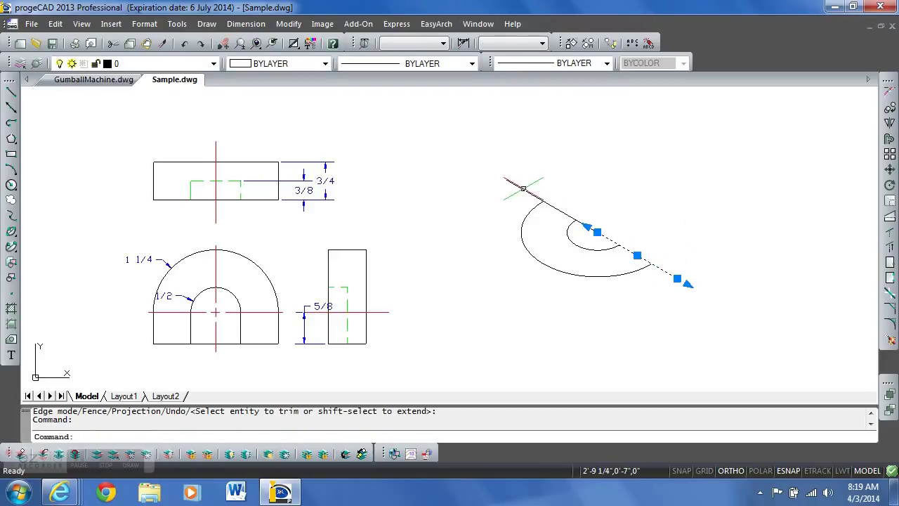
key(Delete)
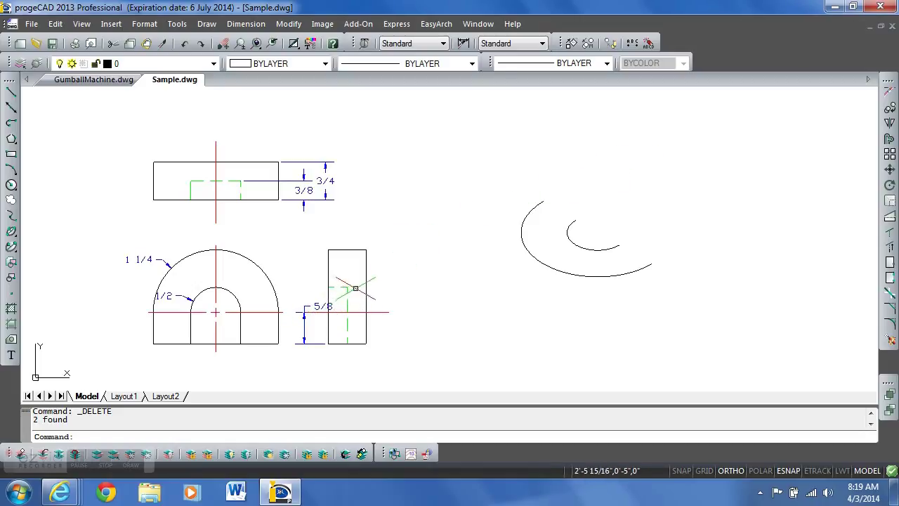
Draw .625 straight legs from the outer and inner arcs' upper ends
click(11, 91)
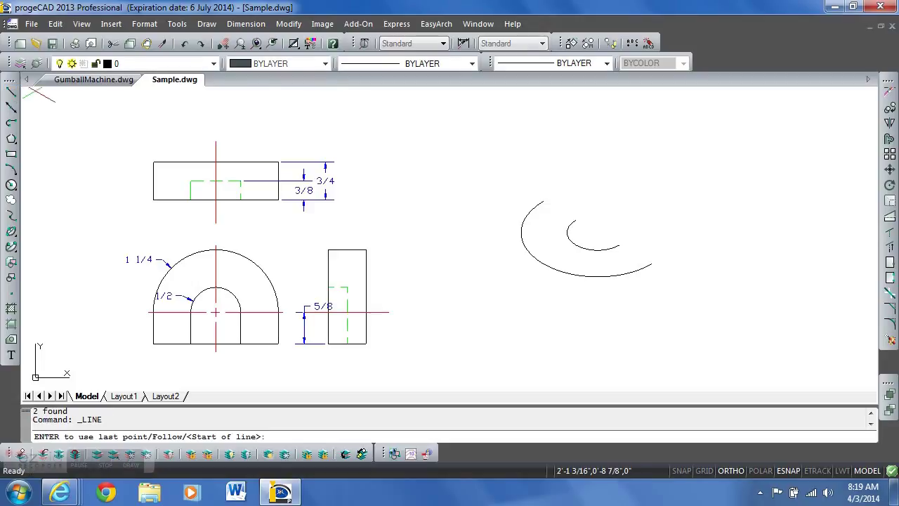
click(539, 200)
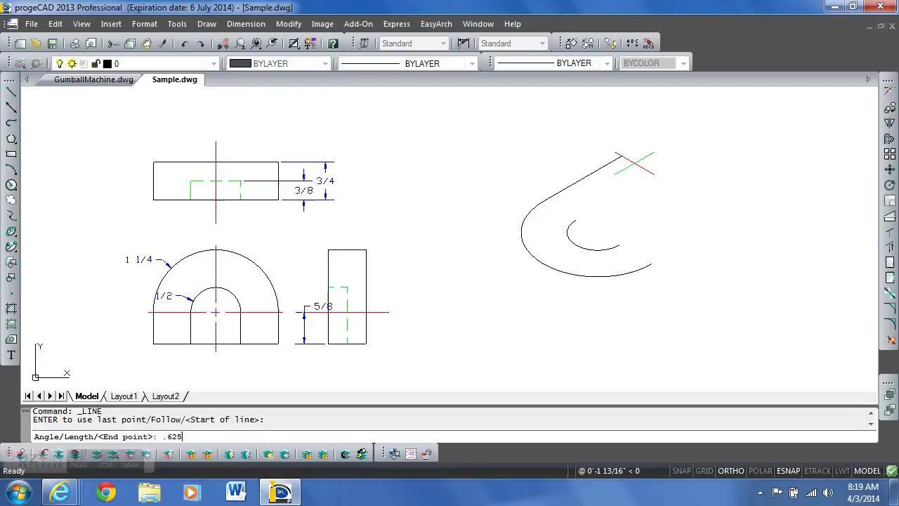
key(Return)
key(Return)
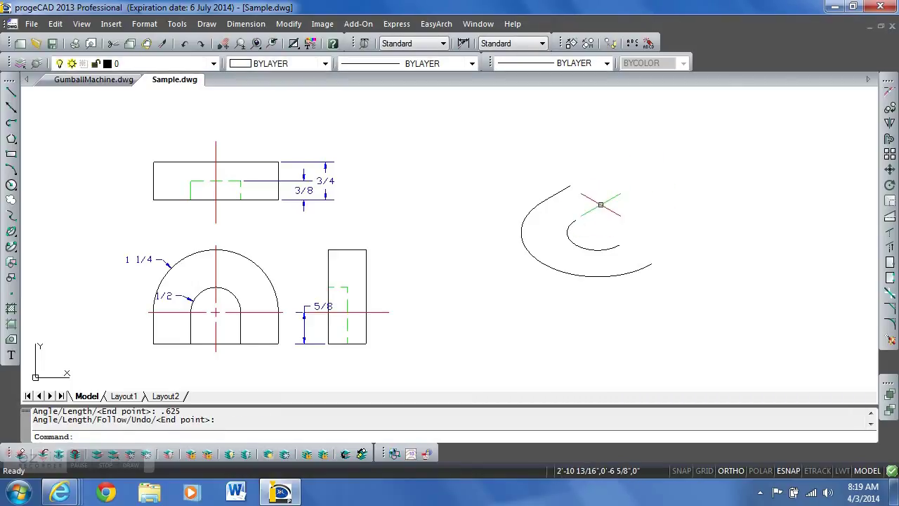
key(Return)
click(574, 220)
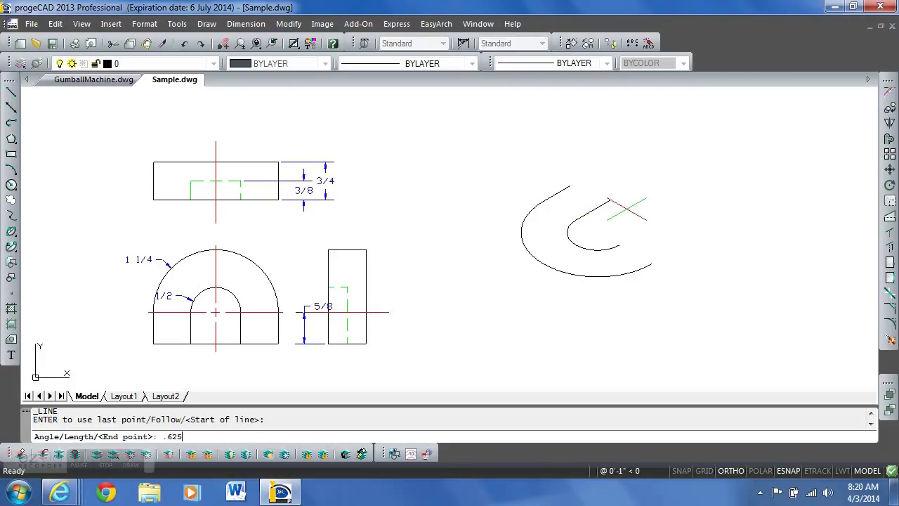
key(Return)
key(Return)
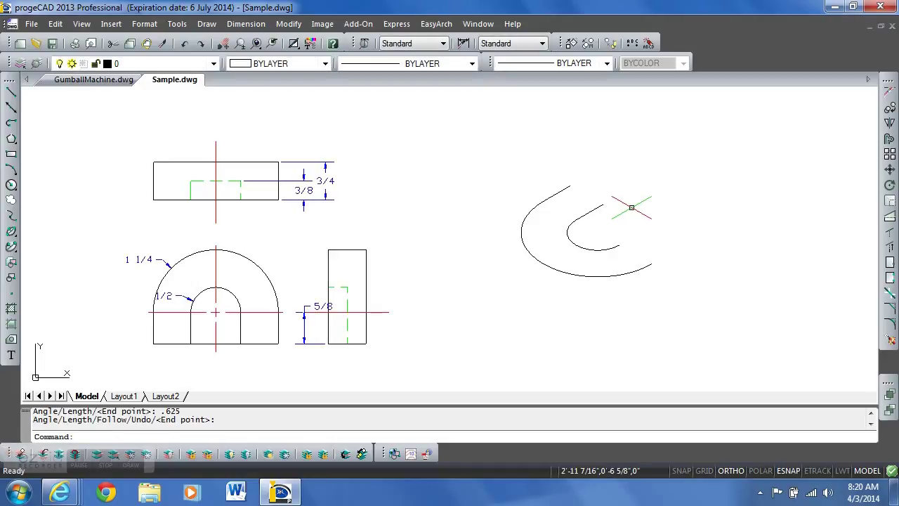
Copy the inner leg to the outer arc's lower end
click(594, 209)
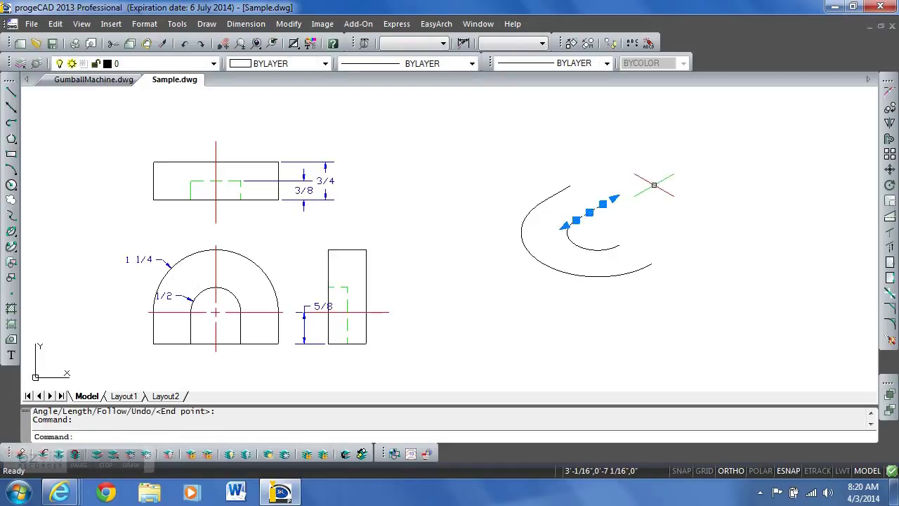
click(890, 107)
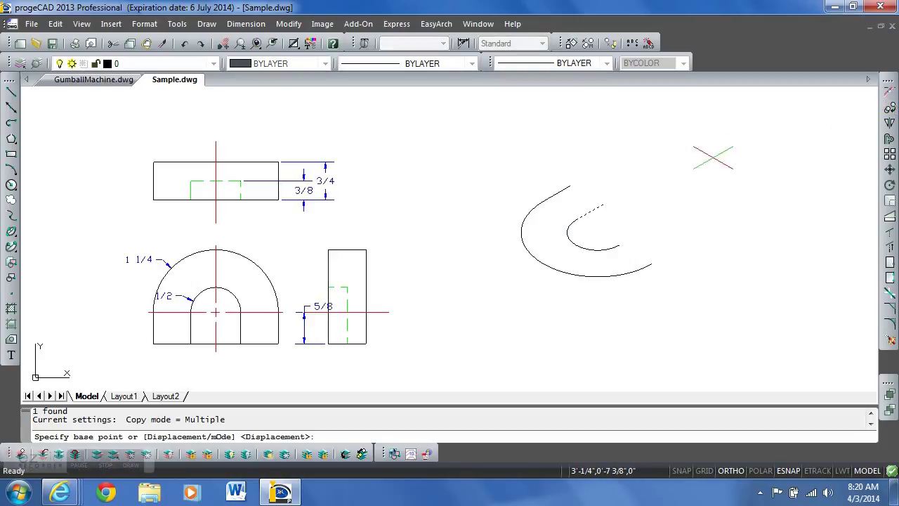
click(576, 220)
click(619, 245)
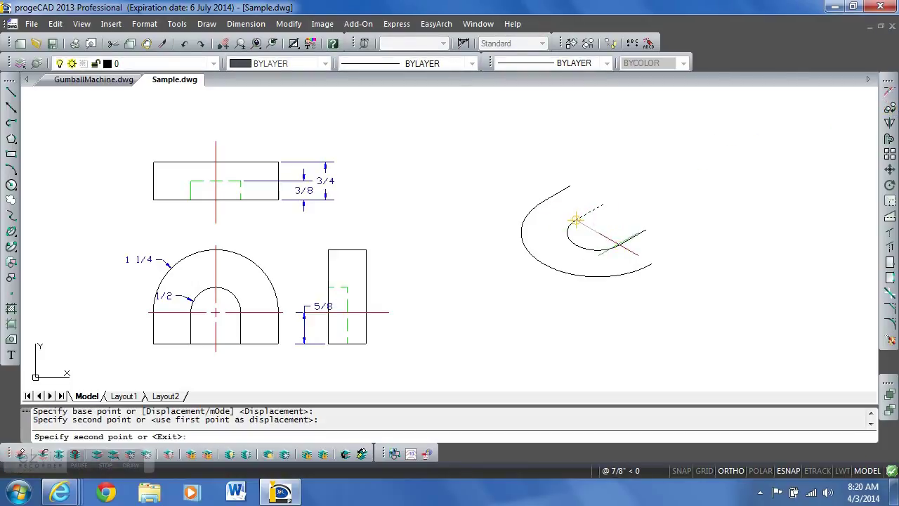
click(576, 220)
key(Return)
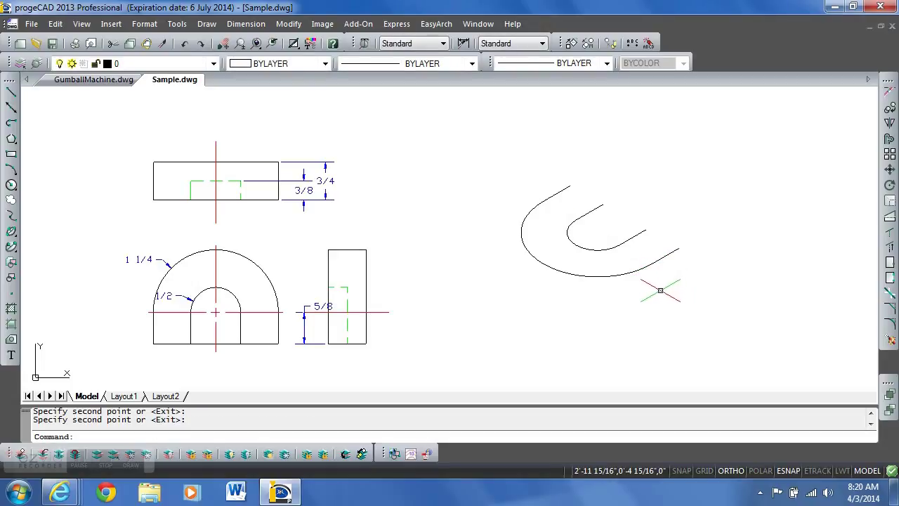
Draw upper and lower cap lines joining the outer and inner leg ends
click(11, 92)
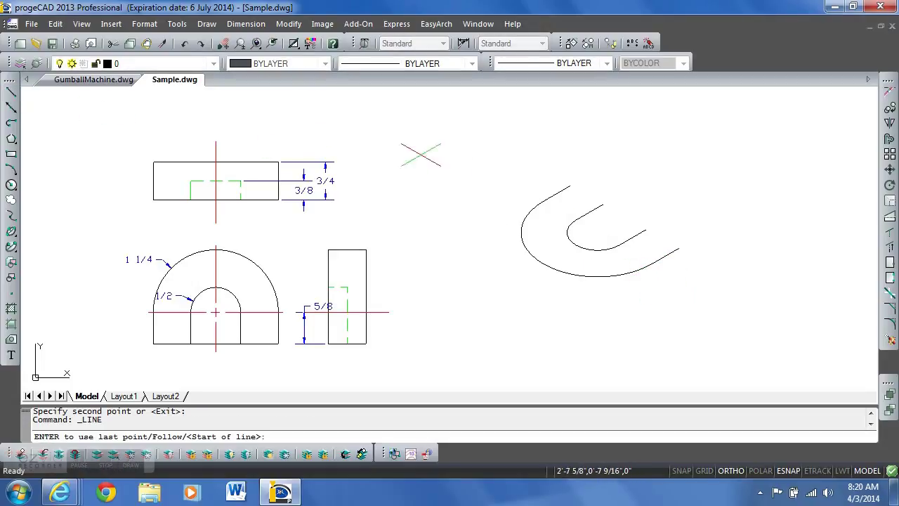
click(569, 185)
click(603, 205)
key(Return)
click(11, 92)
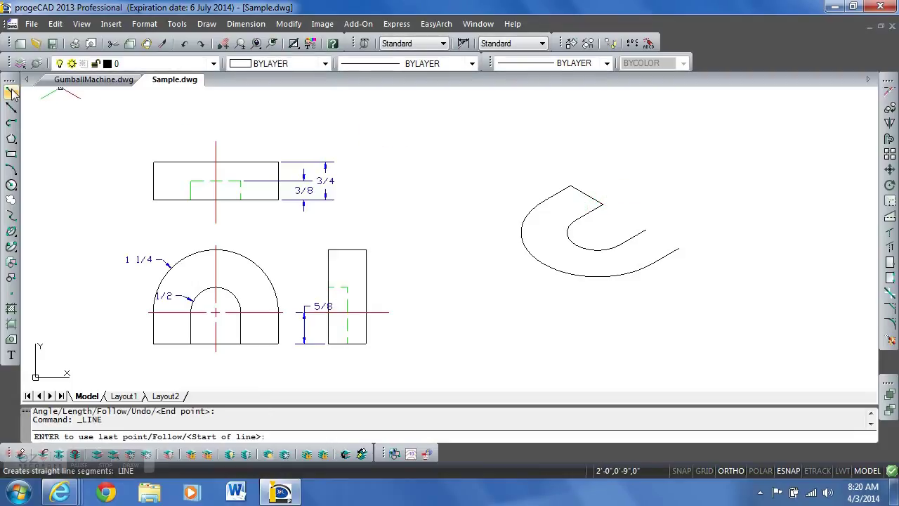
click(644, 229)
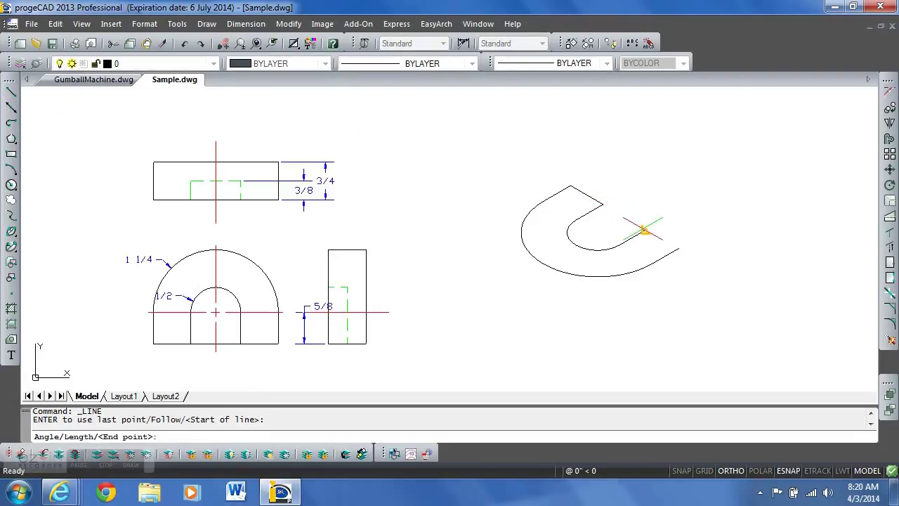
click(679, 247)
key(Return)
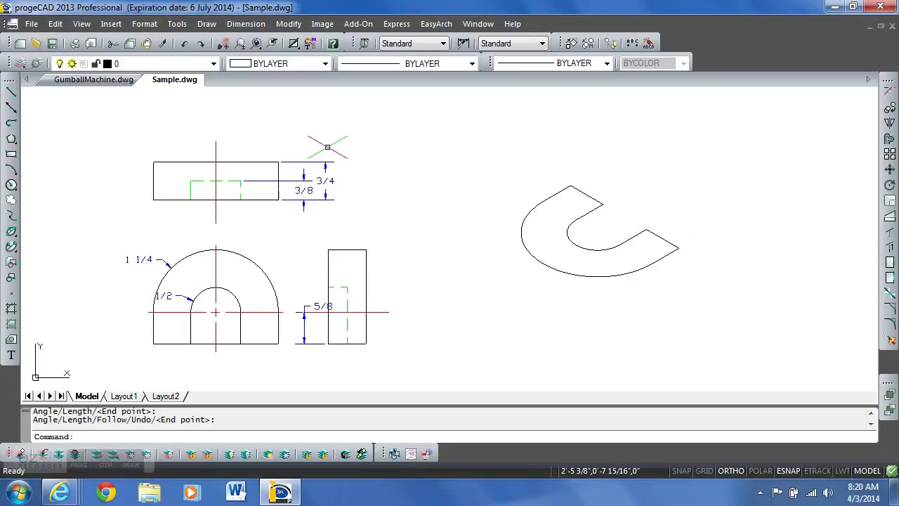
Draw a .75 vertical edge down from the U's right tip
click(11, 95)
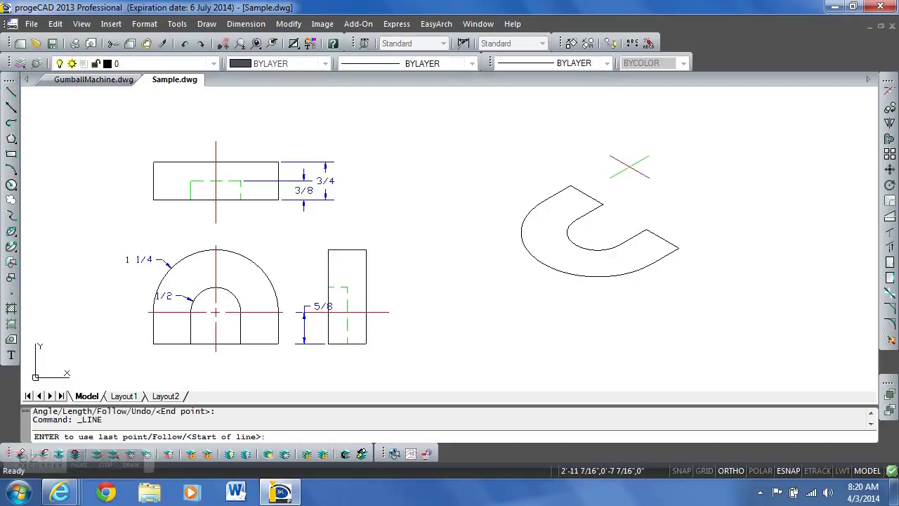
key(F5)
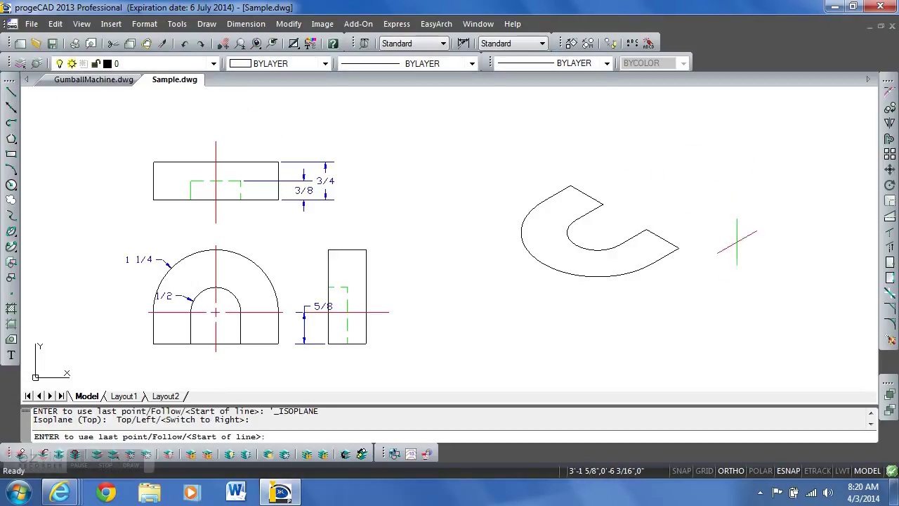
click(677, 248)
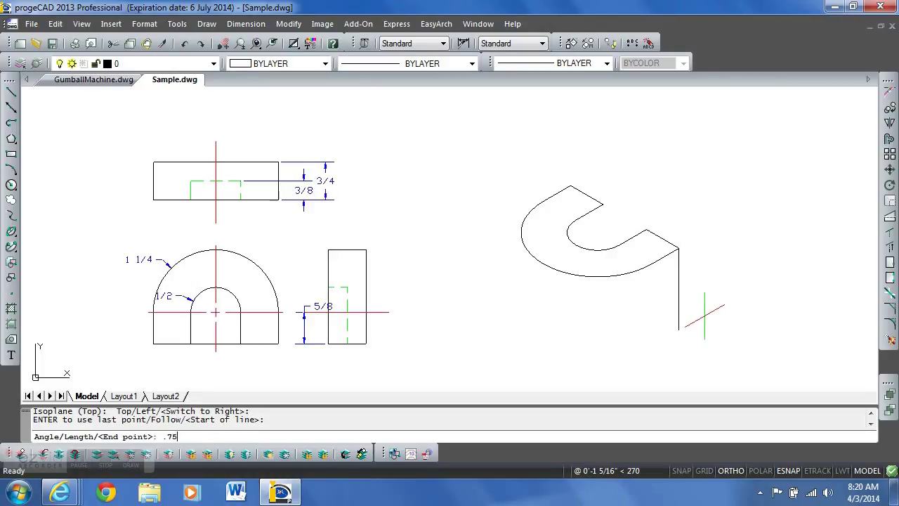
key(Return)
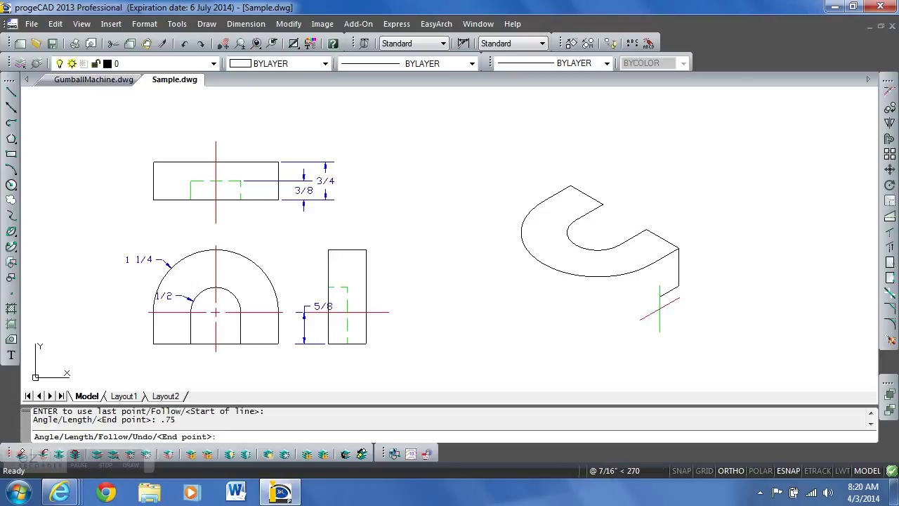
key(Return)
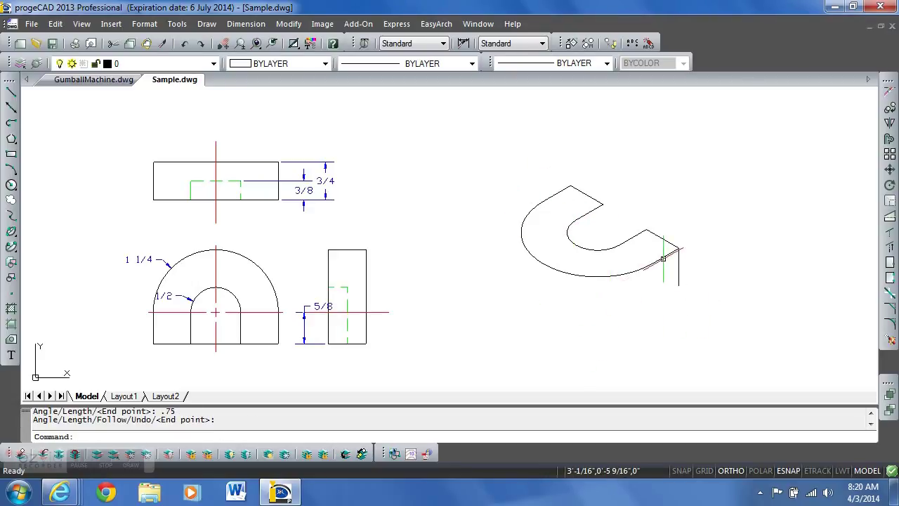
Copy the right end cap and outer arc down to the vertical edge's bottom
click(663, 257)
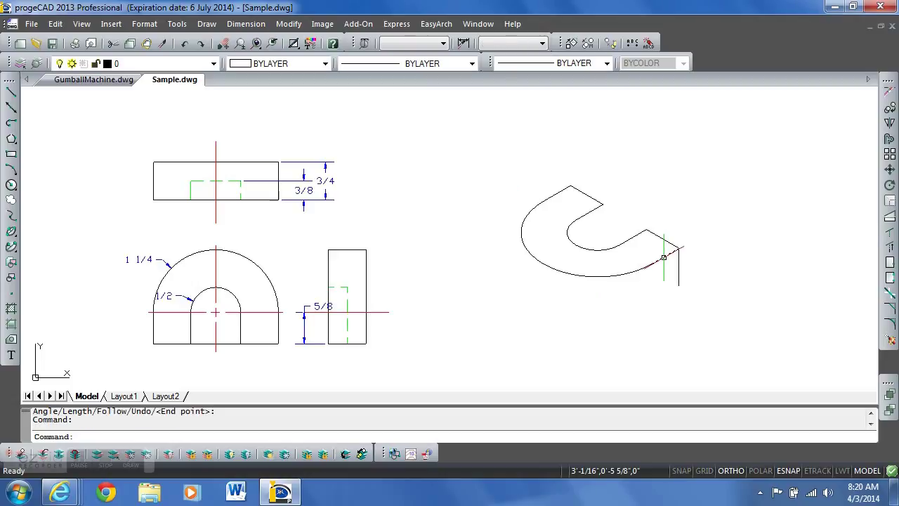
click(563, 274)
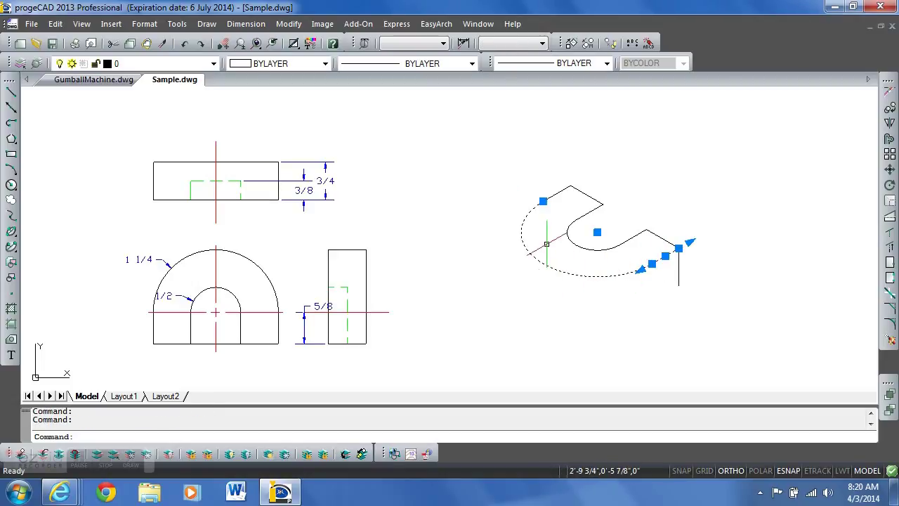
click(889, 110)
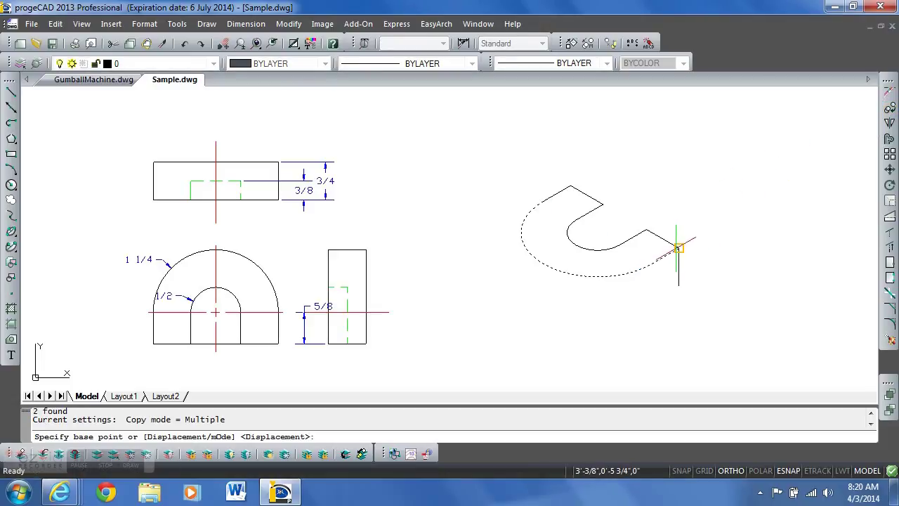
click(679, 248)
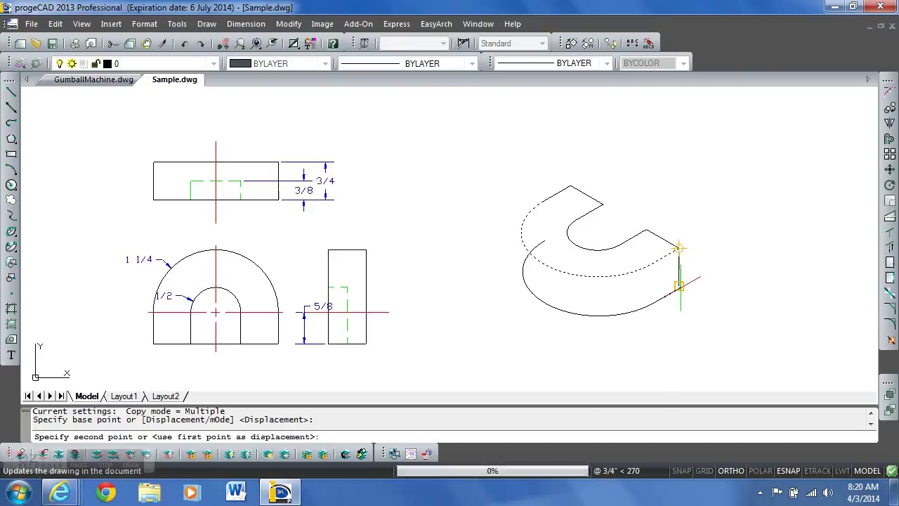
click(679, 286)
key(Return)
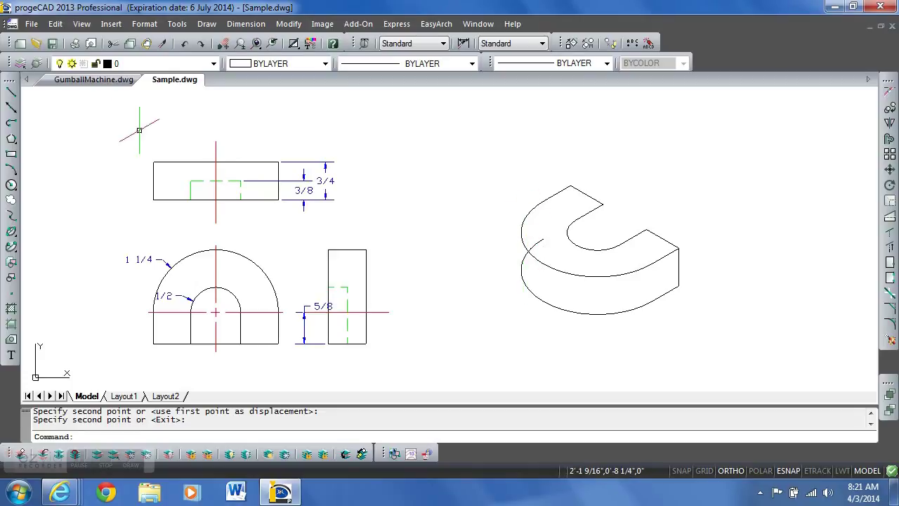
Draw a vertical edge line down the U's left side
click(10, 92)
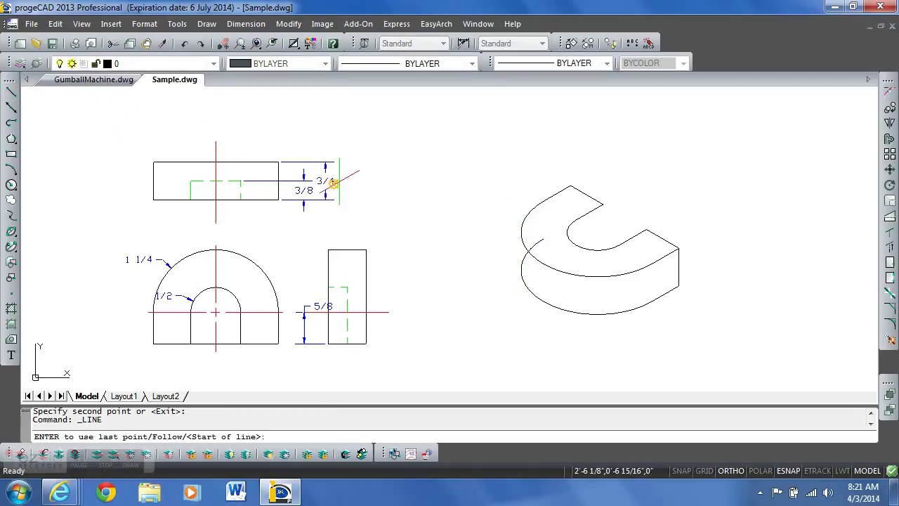
click(520, 232)
click(522, 270)
key(Return)
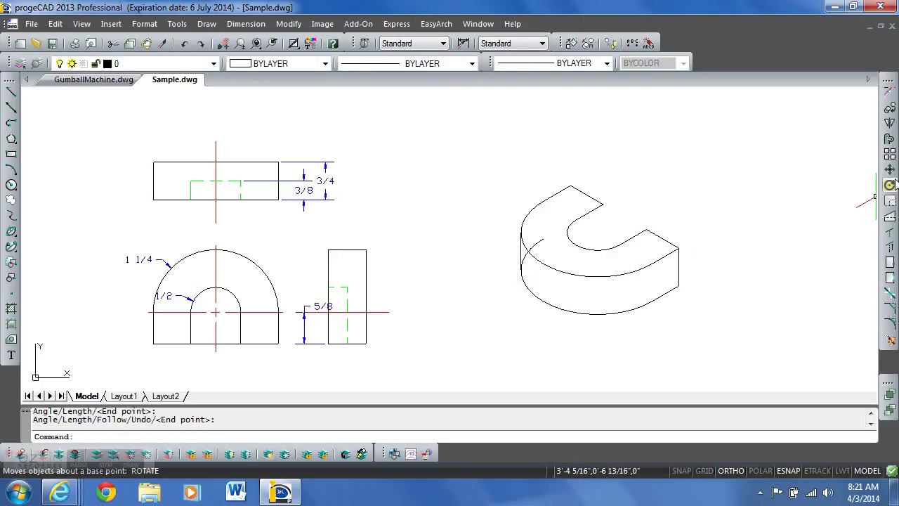
Trim the hidden back portion of the lower outer arc and the leftover left-side piece
click(890, 232)
key(Return)
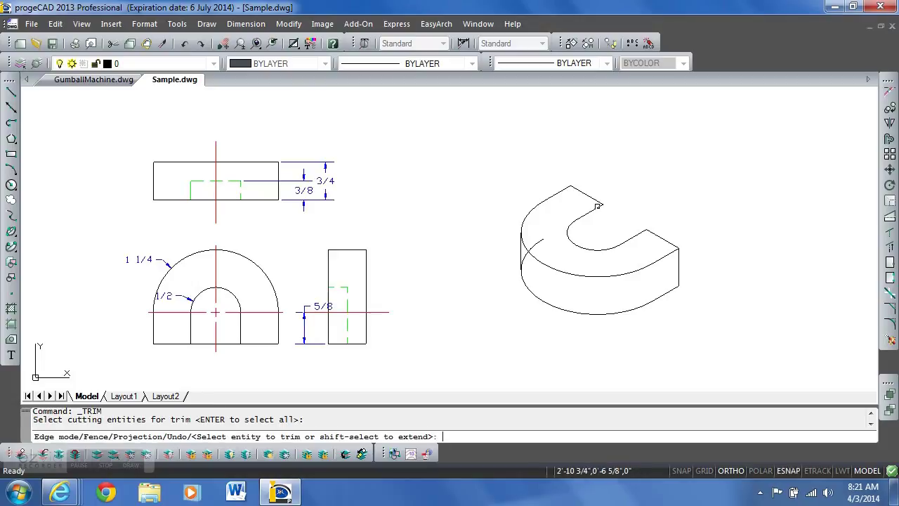
click(538, 242)
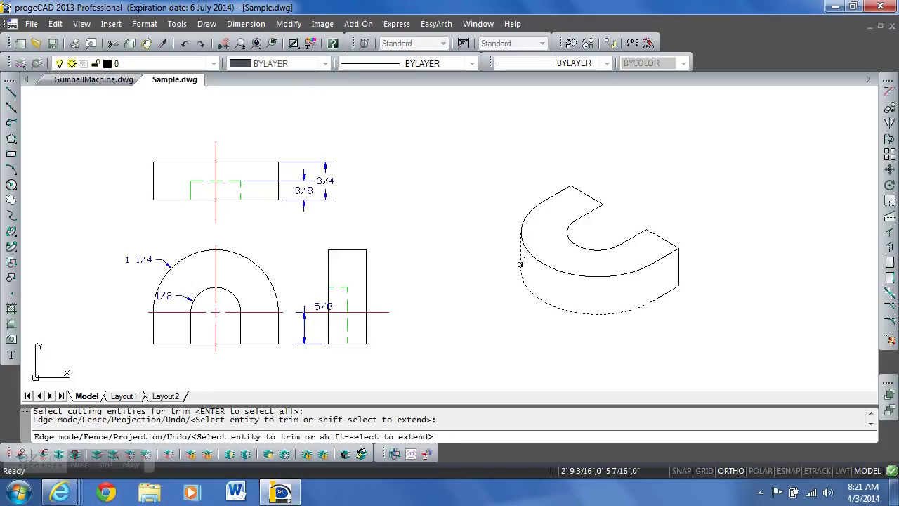
scroll(520, 264, up, 5)
click(542, 242)
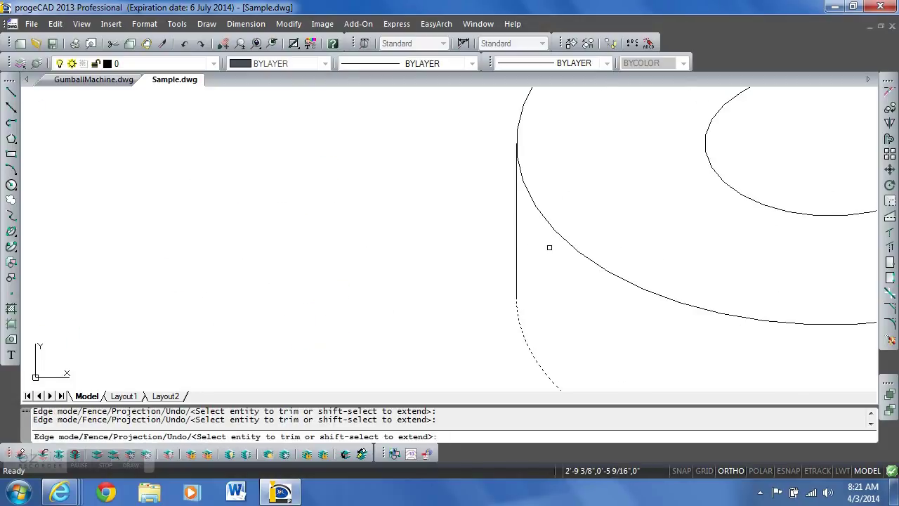
scroll(548, 247, down, 3)
key(Escape)
scroll(549, 249, down, 3)
middle_drag(578, 237, 457, 241)
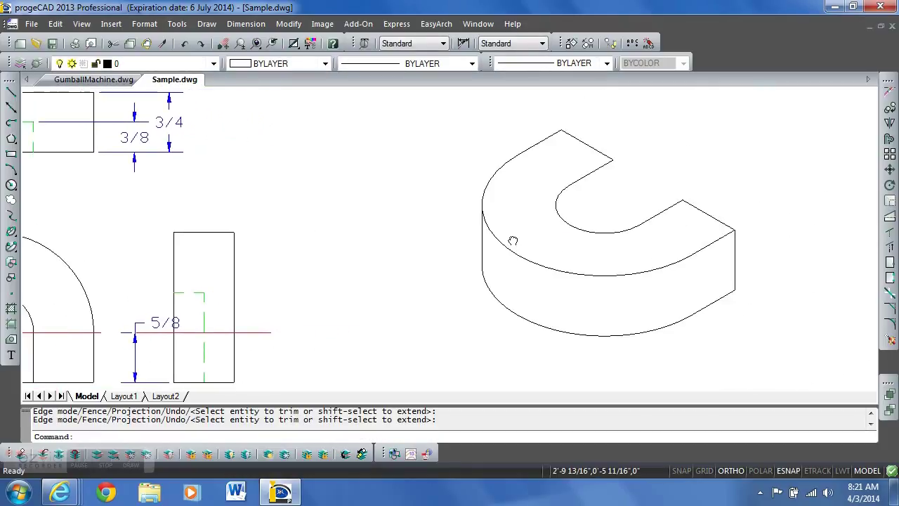
scroll(606, 240, down, 1)
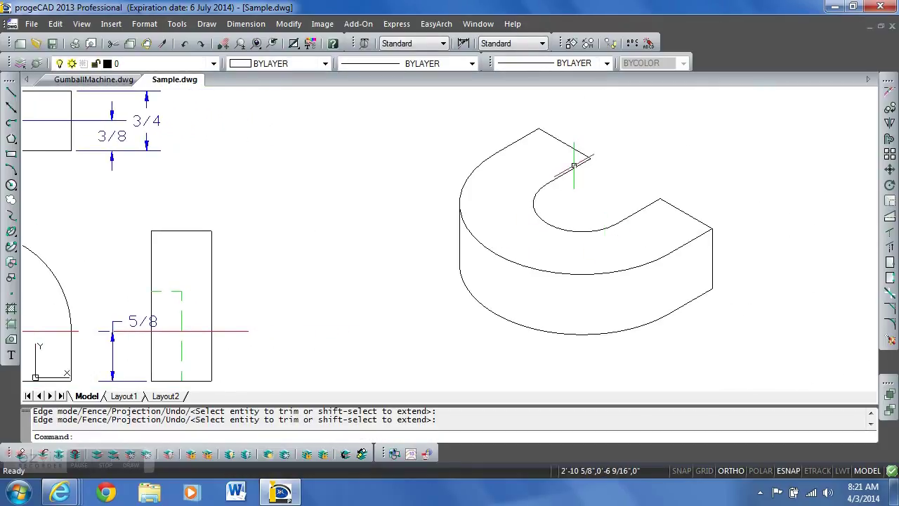
mouse_move(394, 220)
middle_down()
mouse_move(477, 257)
mouse_move(534, 253)
middle_up()
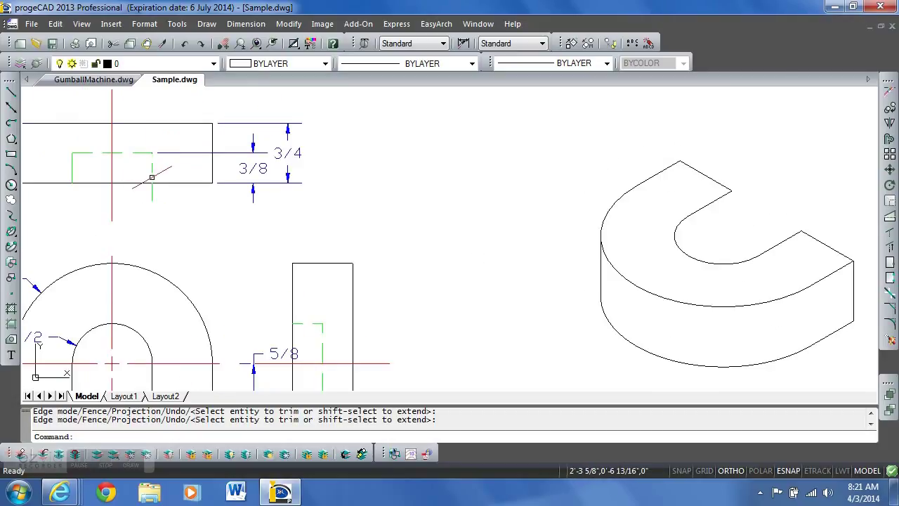
mouse_move(583, 209)
middle_down()
mouse_move(422, 209)
mouse_move(395, 194)
middle_up()
Draw a .375 drop line down from the U's inner top corner
click(10, 92)
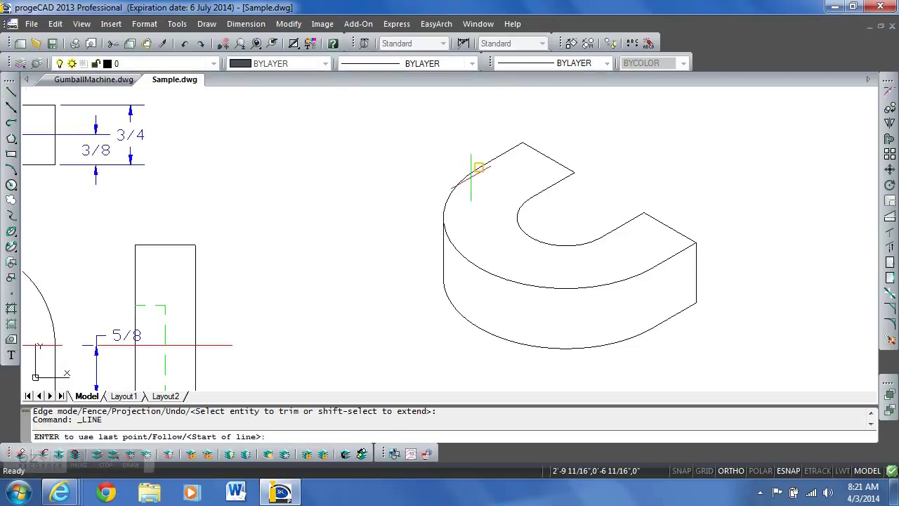
click(575, 173)
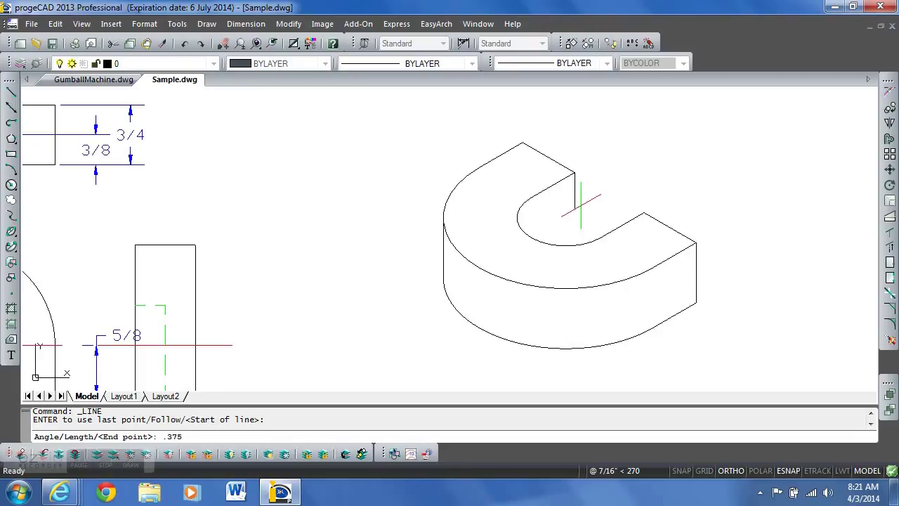
text(.375)
key(Return)
key(Return)
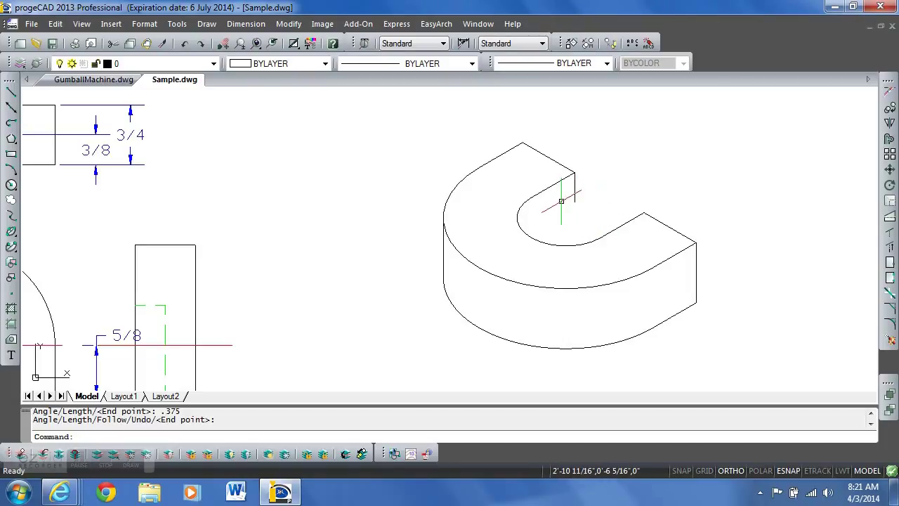
Draw the step edge from the drop line's bottom on the switched isoplane and trim its overshoot
key(F5)
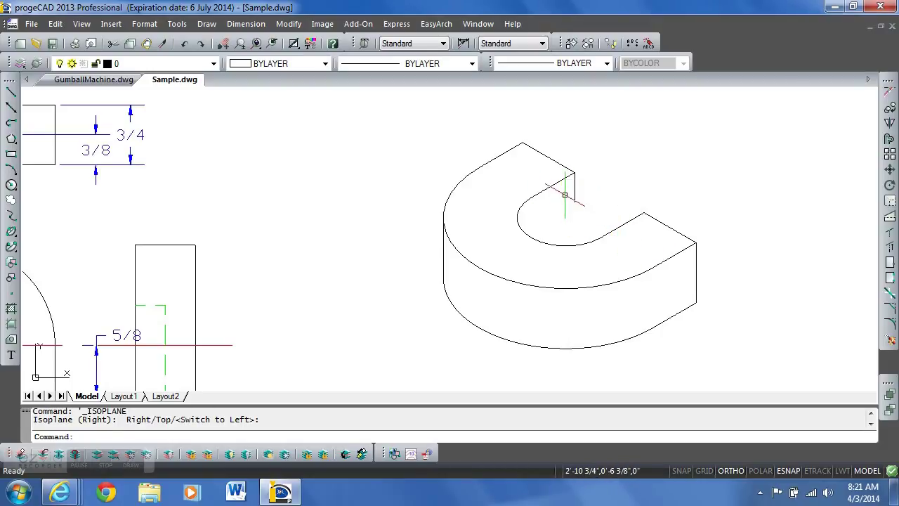
click(10, 91)
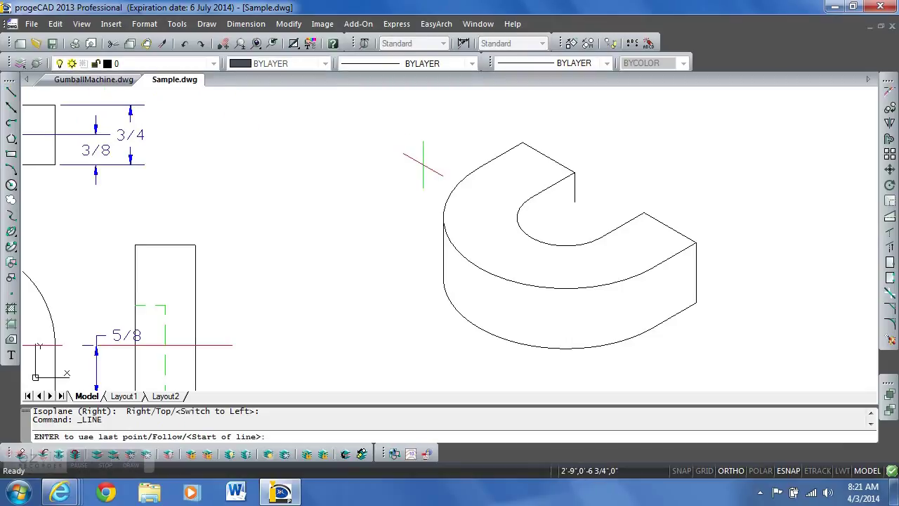
click(575, 202)
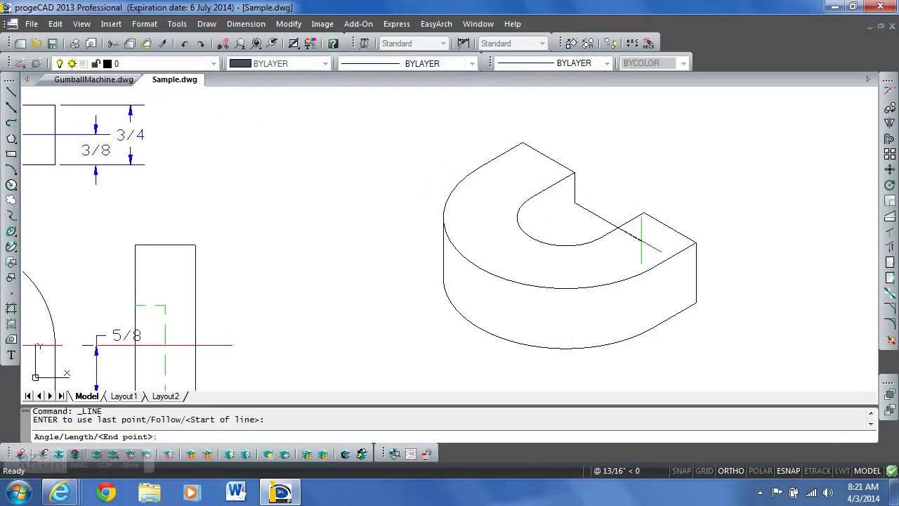
key(Return)
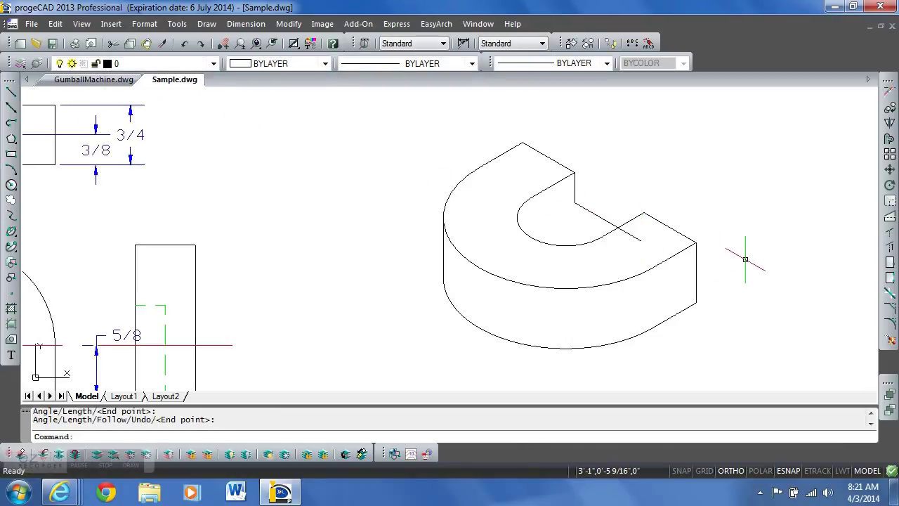
click(889, 233)
key(Return)
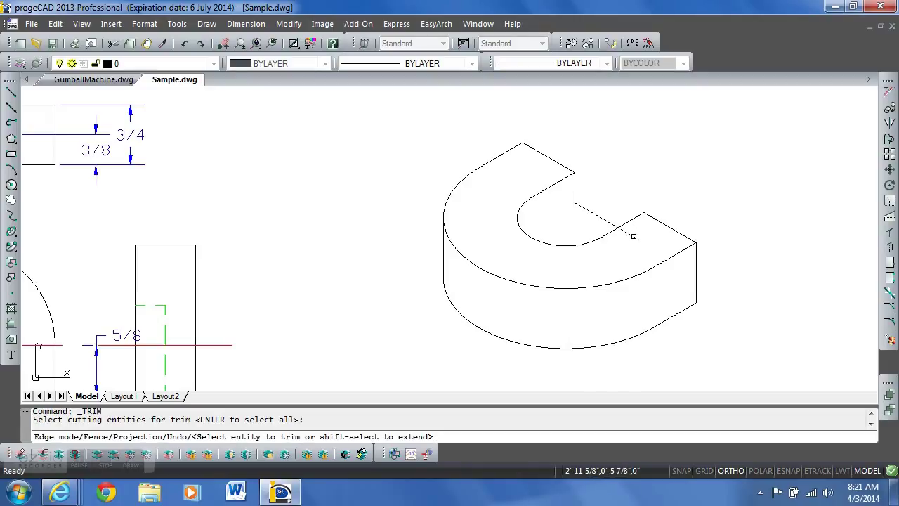
click(634, 236)
key(Return)
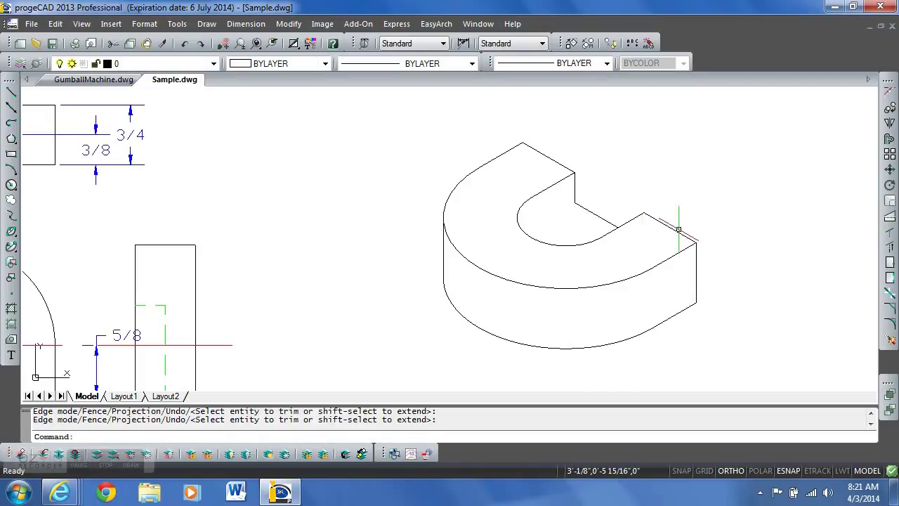
Copy the top inner edge and inner arc 3/8 lower from the top inner corner
click(547, 189)
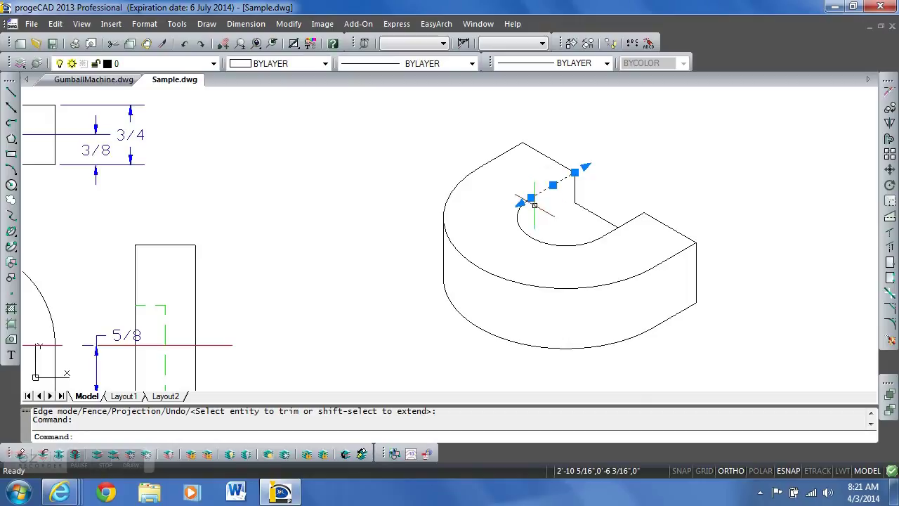
click(520, 221)
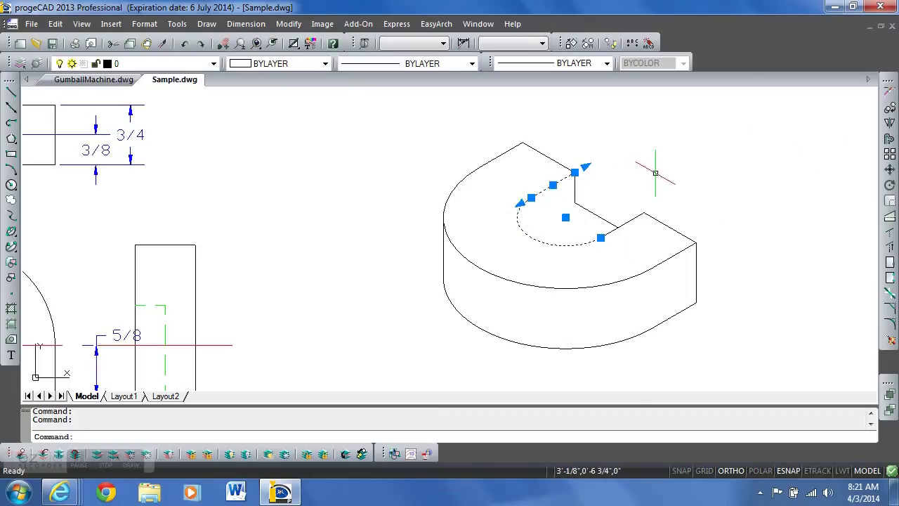
click(889, 109)
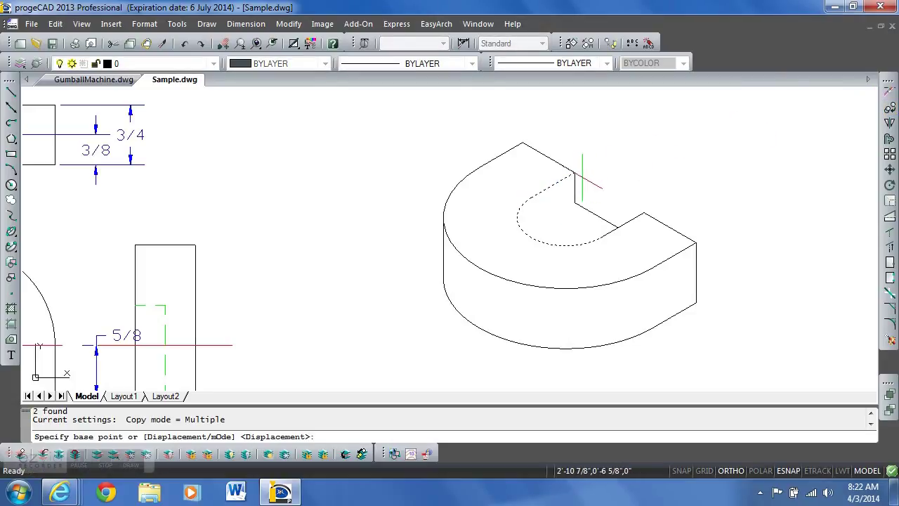
click(575, 172)
click(574, 203)
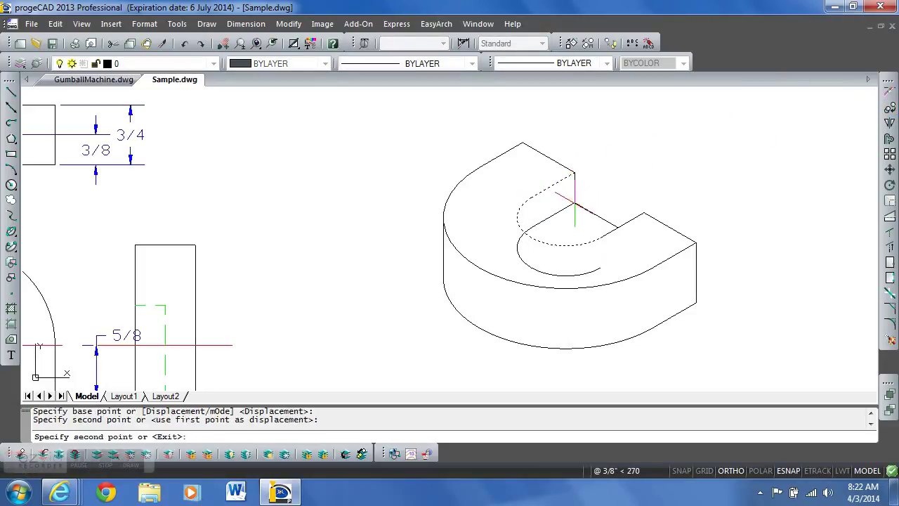
key(Return)
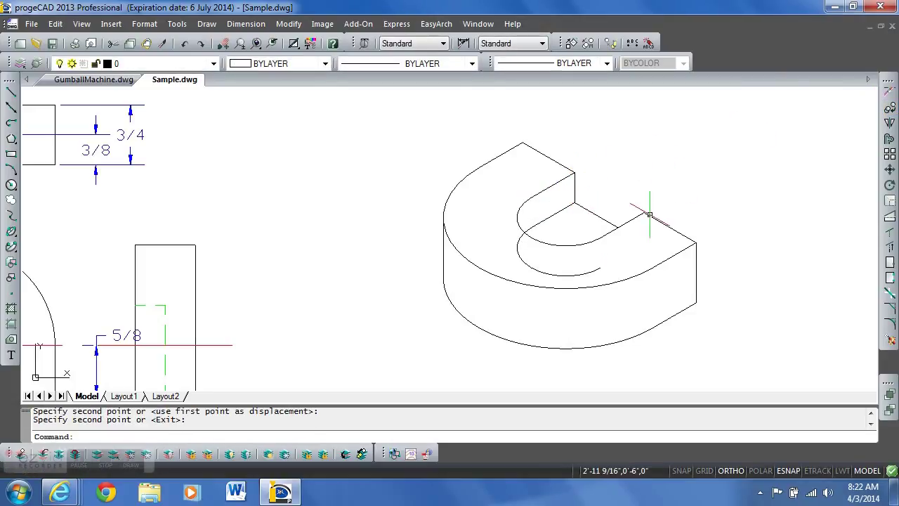
Trim away the hidden part of the copied inner arc
click(890, 235)
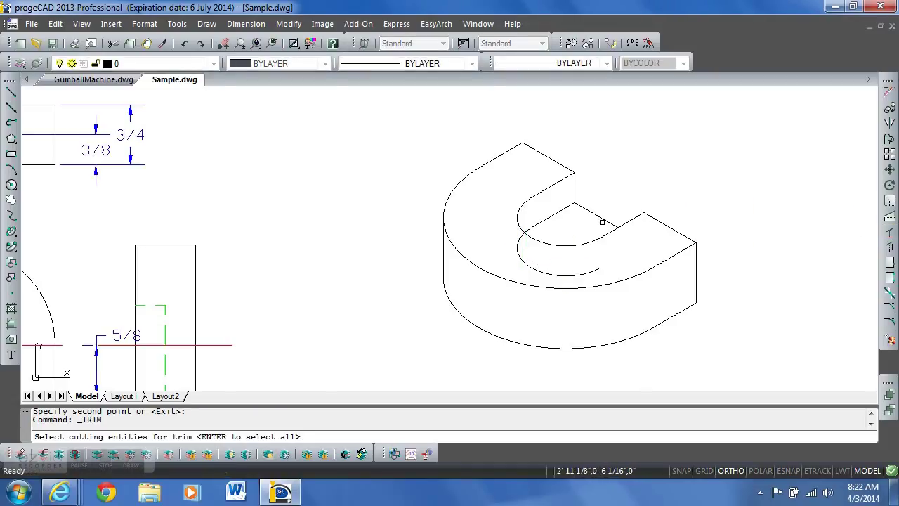
key(Return)
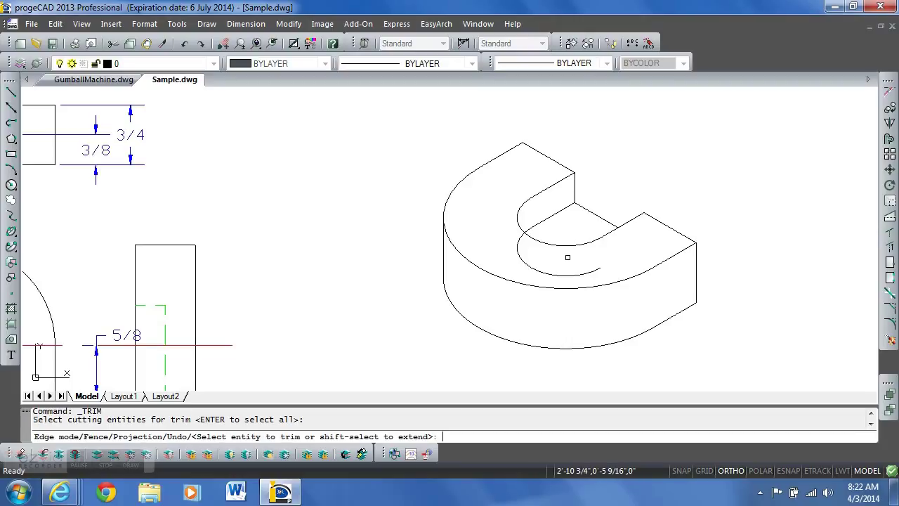
click(536, 268)
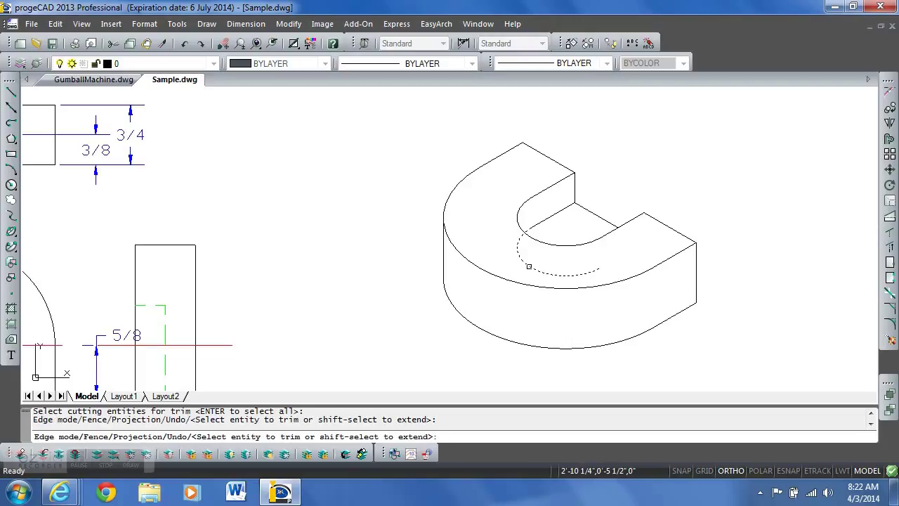
click(529, 266)
key(Return)
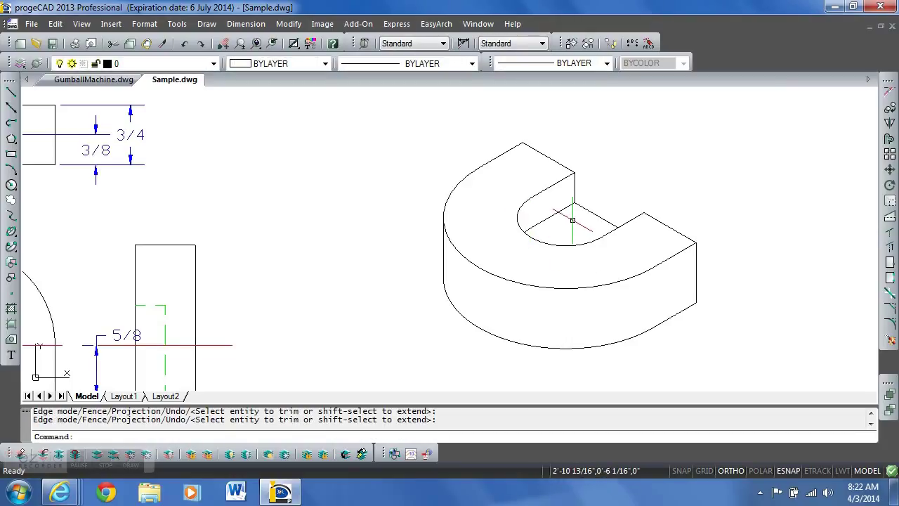
scroll(572, 220, down, 4)
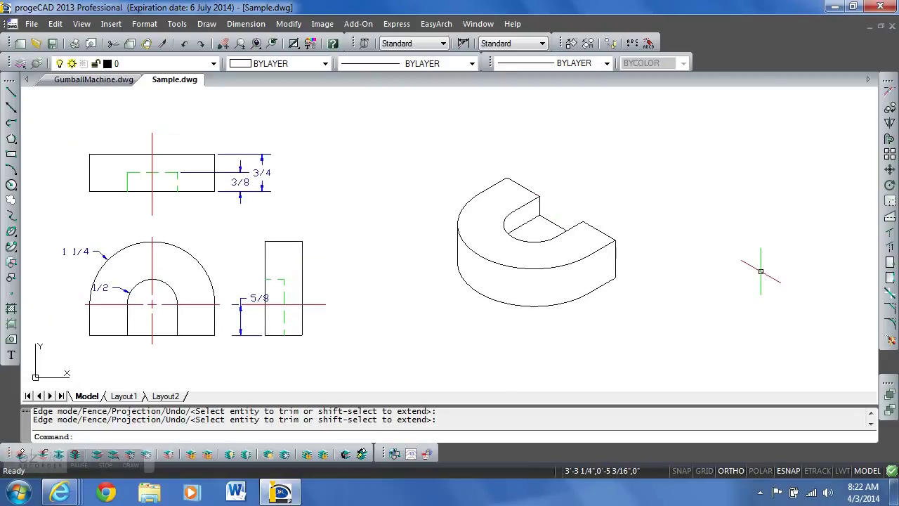